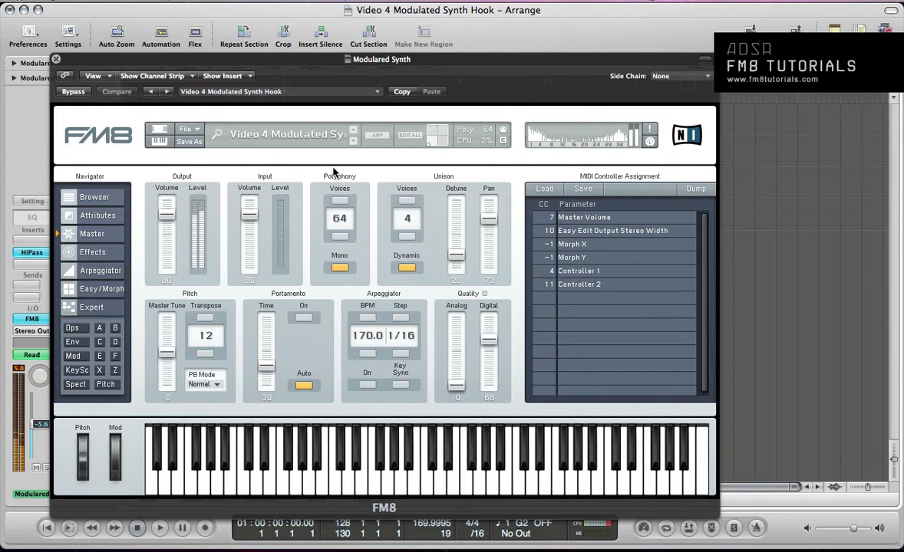
Start a new sound and give operator F a ratio of 0.25 and the 3rd Formant waveform
{"action": "left_click", "coordinate": [187, 130]}
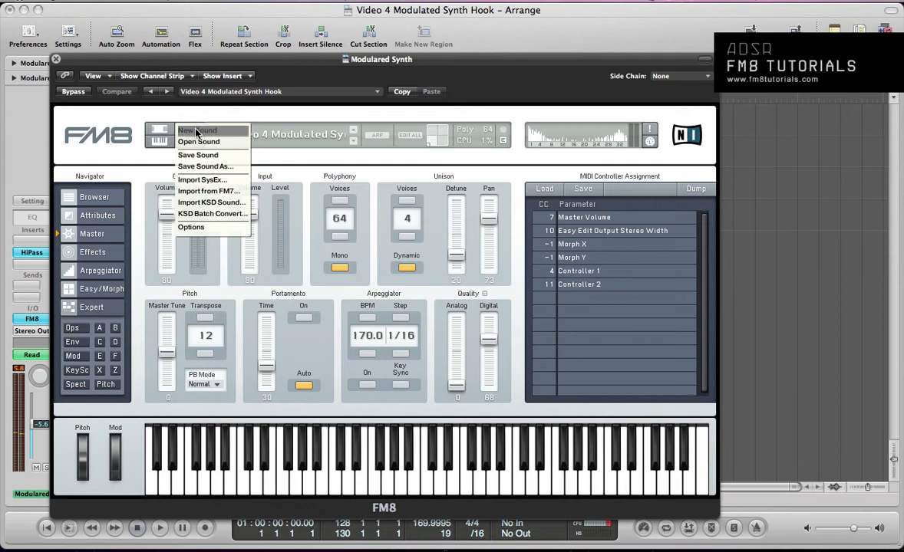
{"action": "left_click", "coordinate": [187, 132]}
{"action": "left_click", "coordinate": [79, 329]}
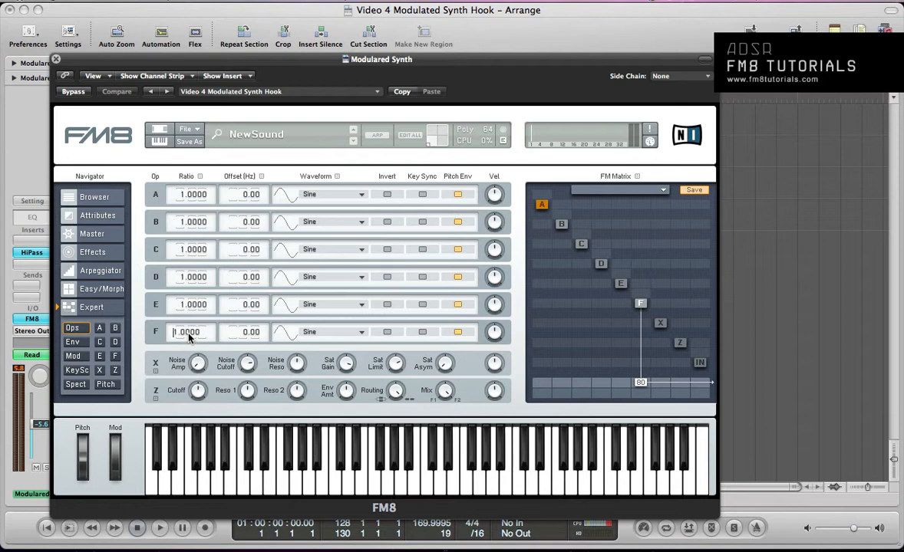
{"action": "key", "text": "Return"}
{"action": "left_click", "coordinate": [313, 332]}
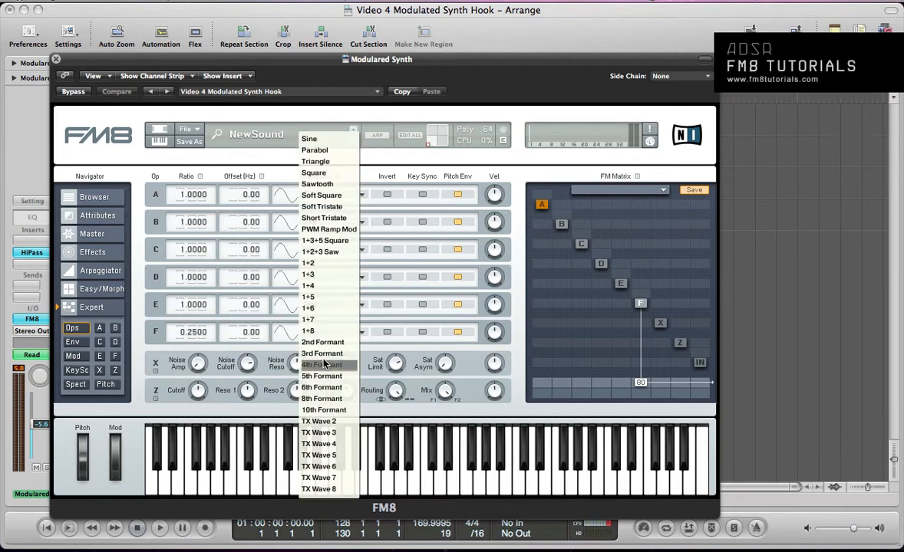
{"action": "left_click", "coordinate": [322, 353]}
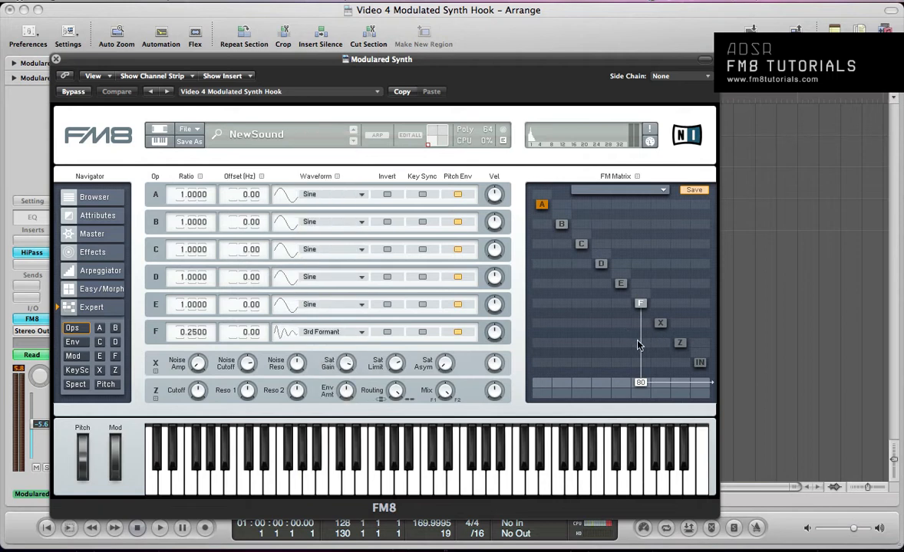
Route operator F through filter Z to the output at 100 each, and set F's self-feedback to 10
{"action": "left_click_drag", "start_coordinate": [637, 345], "coordinate": [650, 250]}
{"action": "left_click_drag", "start_coordinate": [680, 388], "coordinate": [680, 347]}
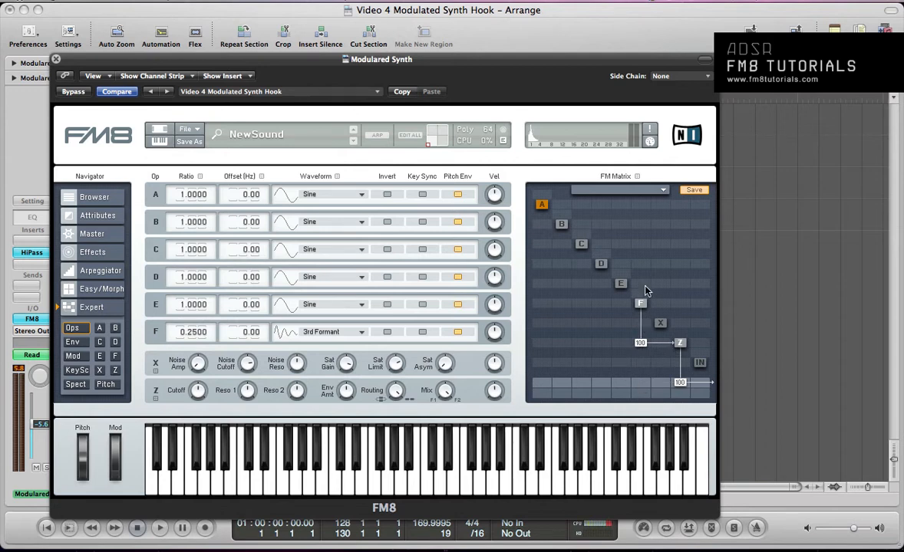
{"action": "left_click_drag", "start_coordinate": [643, 299], "coordinate": [649, 292]}
Set operator E's ratio to 0.125, its feedback to 42, its modulation of F to 31, and F's modulation of E to 10
{"action": "double_click", "coordinate": [191, 305]}
{"action": "type", "text": "0.125"}
{"action": "key", "text": "Return"}
{"action": "mouse_move", "coordinate": [621, 288]}
{"action": "left_mouse_down"}
{"action": "mouse_move", "coordinate": [623, 308]}
{"action": "mouse_move", "coordinate": [633, 294]}
{"action": "left_mouse_up"}
{"action": "left_click_drag", "start_coordinate": [621, 276], "coordinate": [628, 257]}
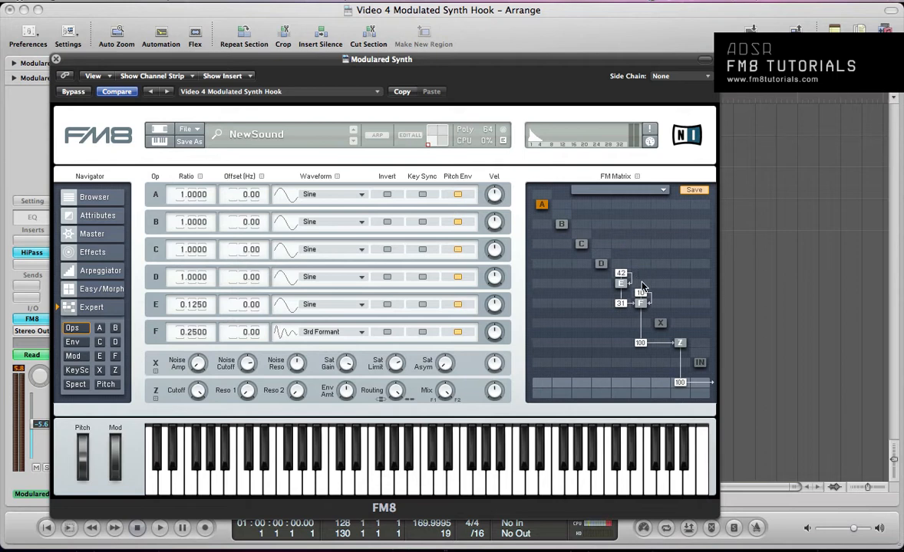
{"action": "left_click_drag", "start_coordinate": [643, 286], "coordinate": [650, 282]}
Set operator D to a ratio of 0.125 and the 1+4 waveform, and let it modulate operator E by 34
{"action": "double_click", "coordinate": [192, 277]}
{"action": "key", "text": "BackSpace"}
{"action": "type", "text": ".125"}
{"action": "key", "text": "Return"}
{"action": "left_click", "coordinate": [283, 277]}
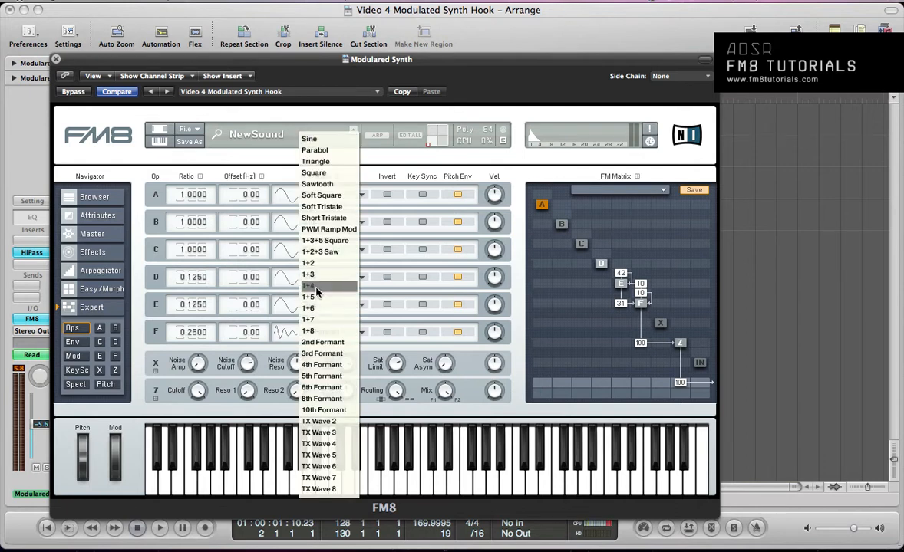
{"action": "left_click", "coordinate": [318, 287]}
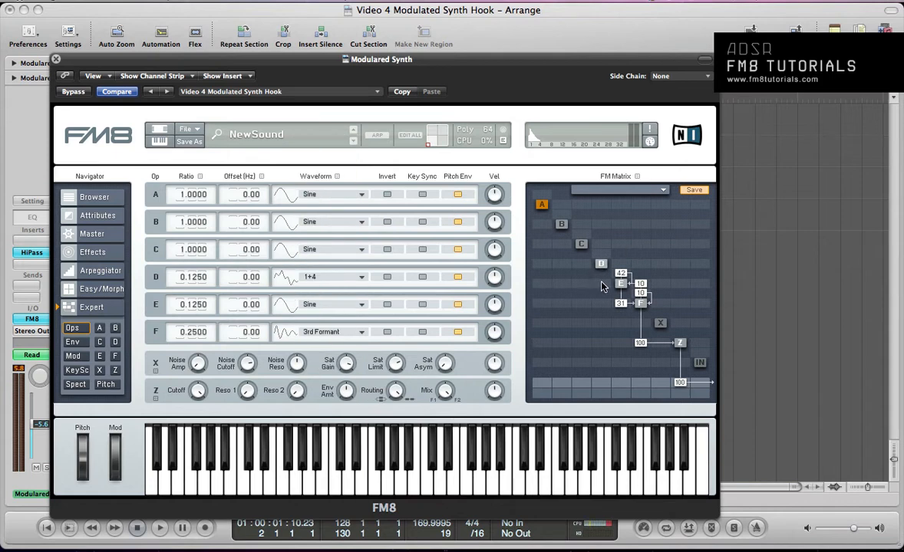
{"action": "left_click_drag", "start_coordinate": [612, 274], "coordinate": [612, 267]}
{"action": "left_click_drag", "start_coordinate": [603, 286], "coordinate": [609, 286]}
Set operator C to ratio 0.125 and Sawtooth, send it to filter Z at 86, and let F modulate C by 53
{"action": "double_click", "coordinate": [180, 252]}
{"action": "type", "text": ".125"}
{"action": "key", "text": "Return"}
{"action": "left_click", "coordinate": [311, 250]}
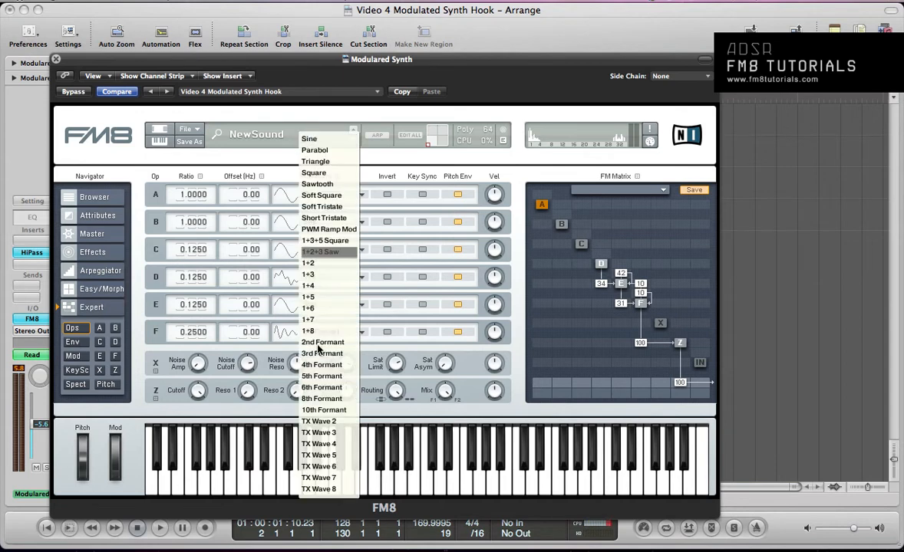
{"action": "left_click", "coordinate": [305, 185]}
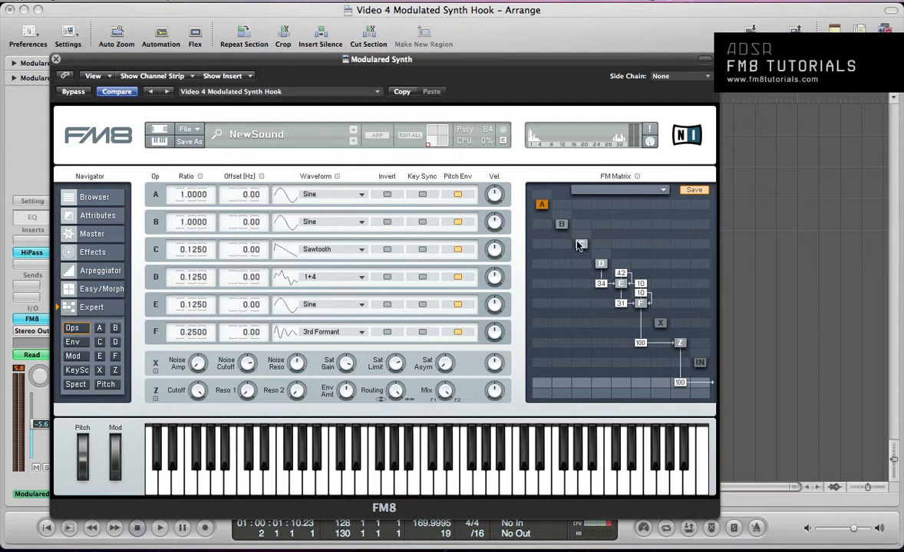
{"action": "left_click_drag", "start_coordinate": [584, 341], "coordinate": [589, 290]}
{"action": "left_click_drag", "start_coordinate": [640, 244], "coordinate": [644, 215]}
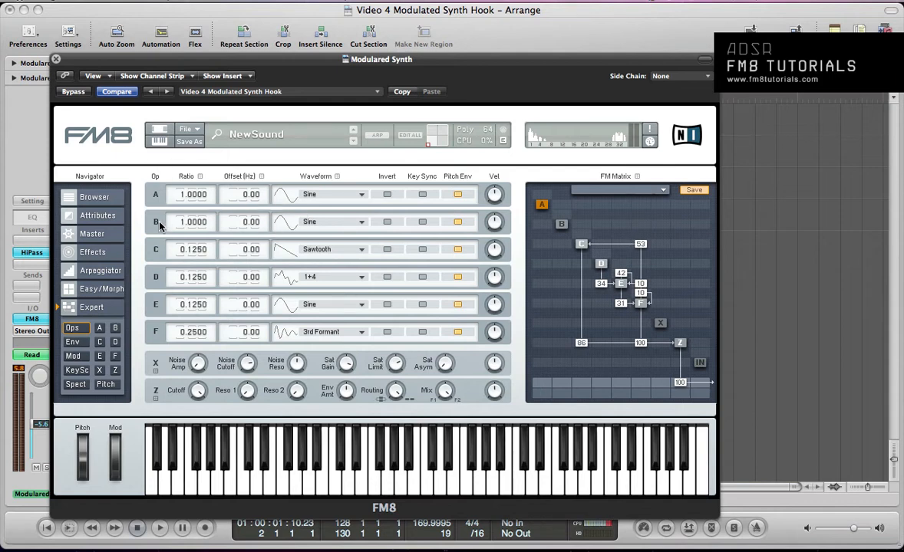
Set operator B's ratio to 0.5, send it to filter Z at 100 and operator F at 48, and set its self-feedback to 23
{"action": "double_click", "coordinate": [190, 227]}
{"action": "type", "text": ".5"}
{"action": "key", "text": "Return"}
{"action": "left_click_drag", "start_coordinate": [561, 342], "coordinate": [564, 140]}
{"action": "left_click_drag", "start_coordinate": [560, 303], "coordinate": [572, 272]}
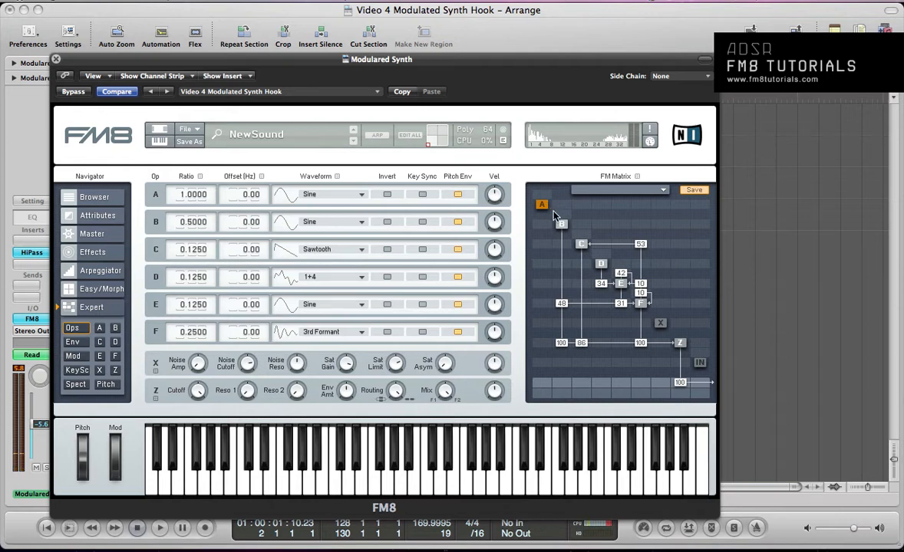
{"action": "left_click_drag", "start_coordinate": [562, 217], "coordinate": [569, 203]}
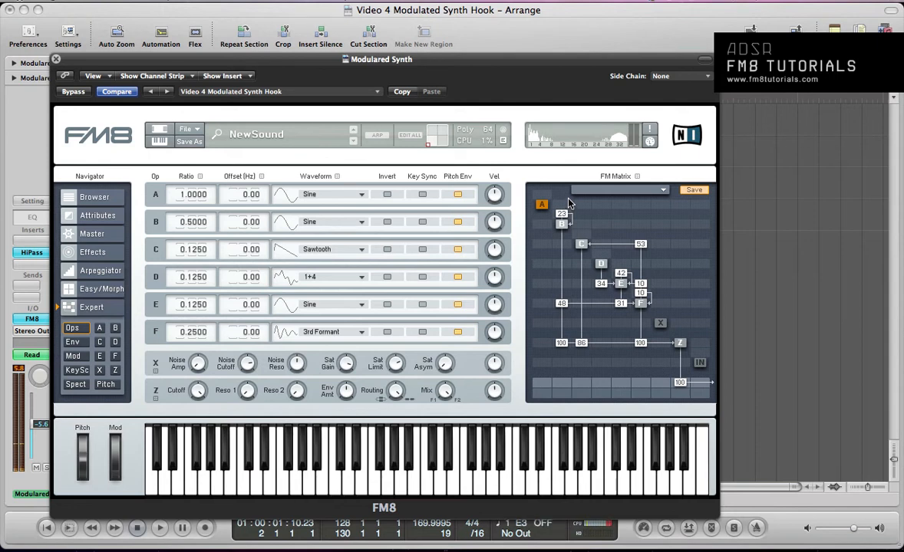
Set operator A's ratio to 0.125 and let it modulate operator B by 62
{"action": "double_click", "coordinate": [192, 197]}
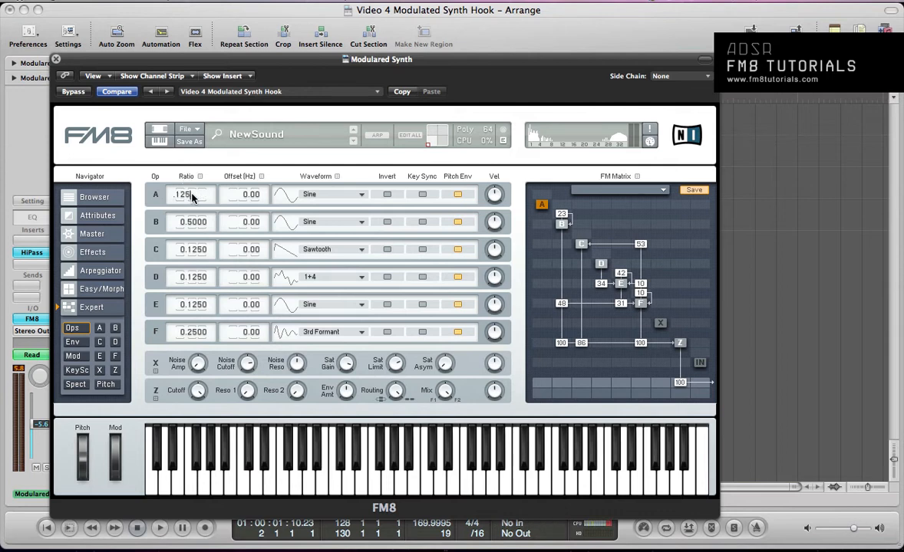
{"action": "key", "text": "Return"}
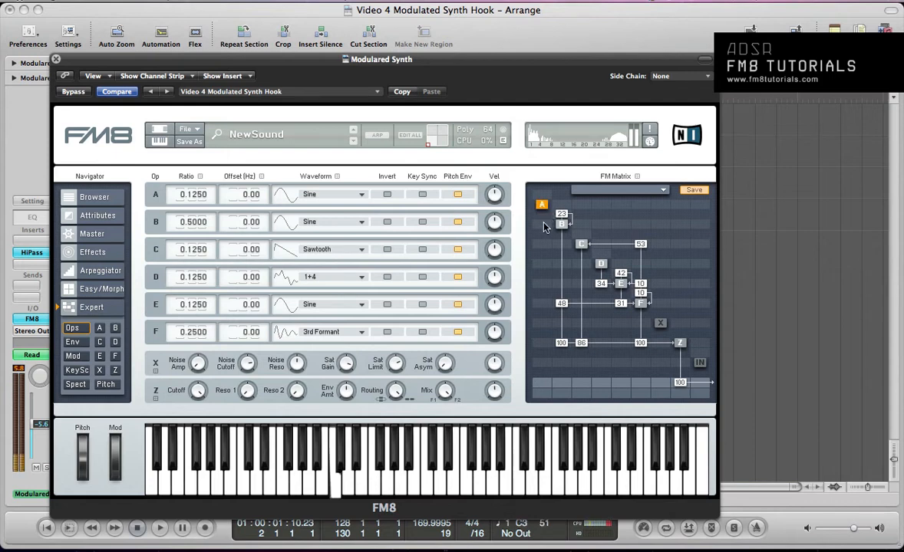
{"action": "left_click_drag", "start_coordinate": [549, 223], "coordinate": [553, 186]}
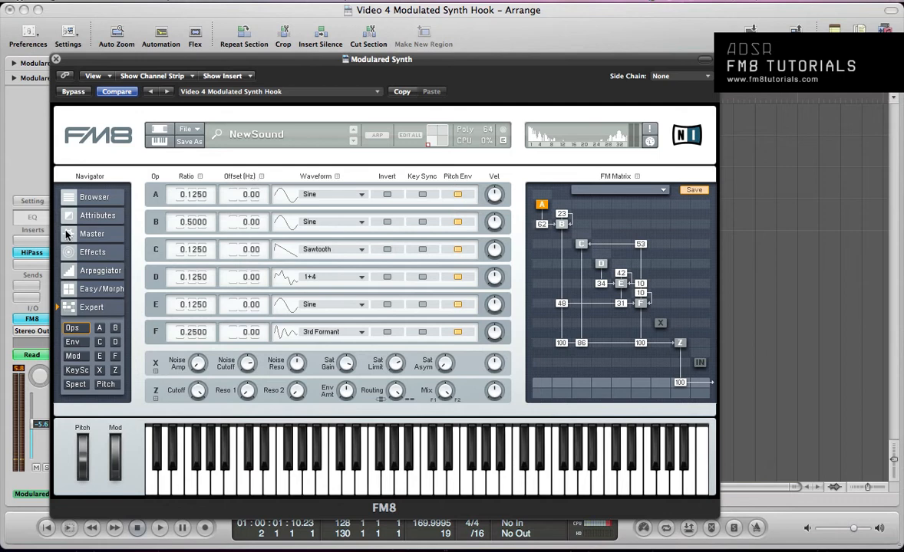
In the master settings, use 4 unison voices with pan 73, digital quality 68 and a transpose of 12
{"action": "left_click", "coordinate": [95, 233]}
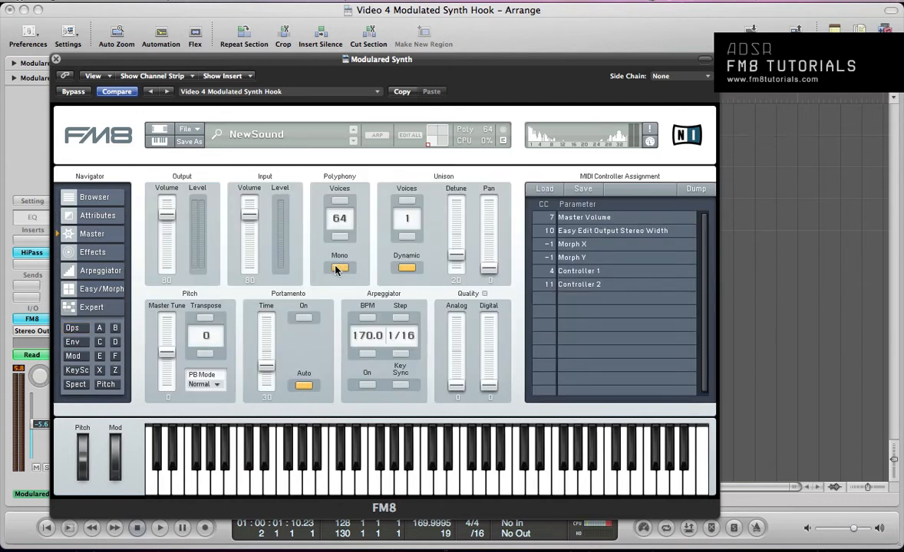
{"action": "left_click", "coordinate": [406, 201]}
{"action": "left_click", "coordinate": [407, 201]}
{"action": "left_click", "coordinate": [407, 201]}
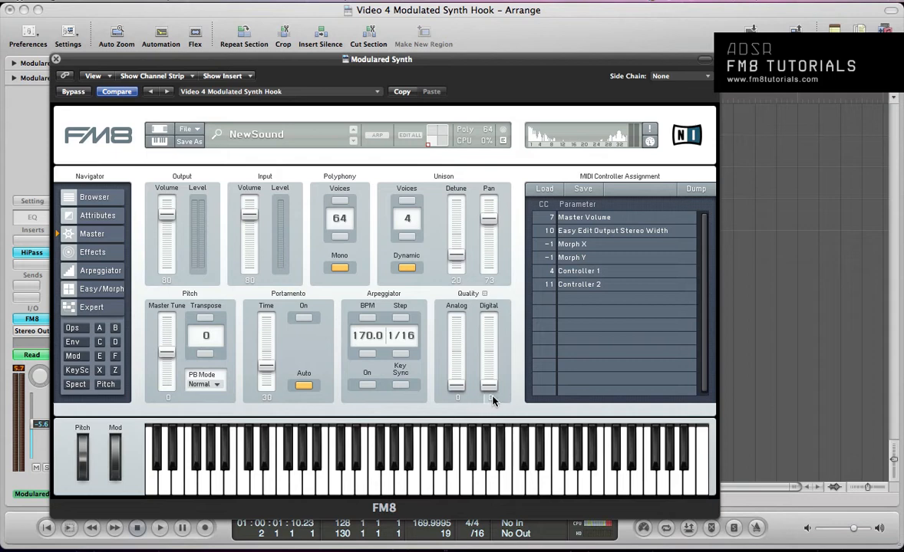
{"action": "key", "text": "Return"}
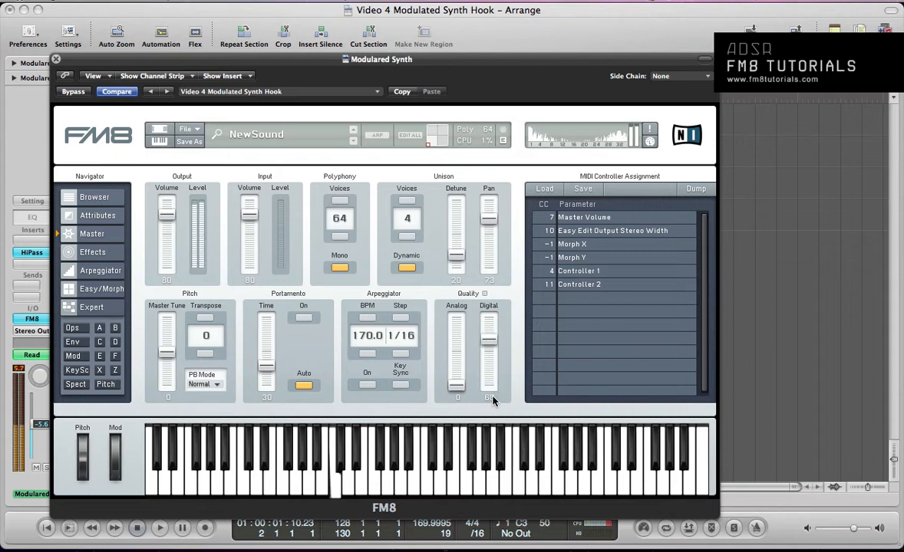
{"action": "left_click", "coordinate": [206, 336]}
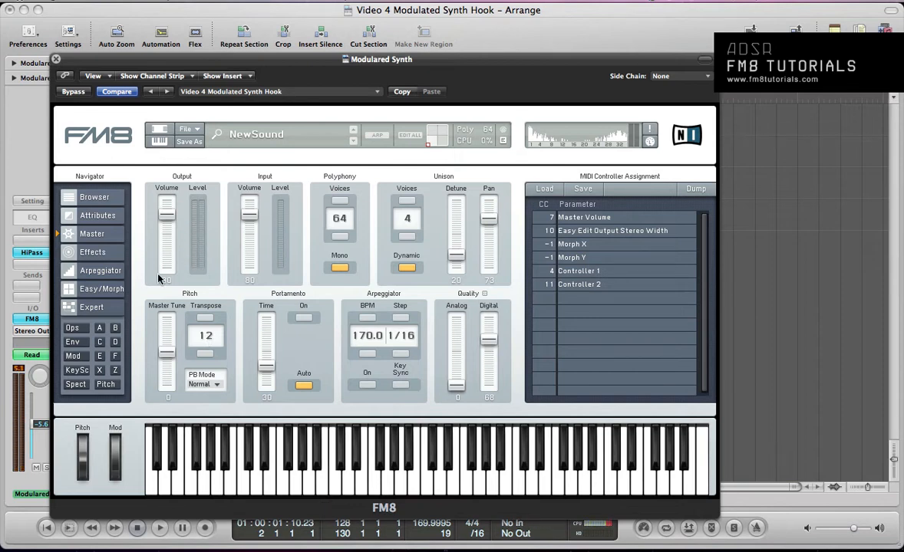
Link the envelopes of operators C, D, E and F and slightly lengthen their release
{"action": "left_click", "coordinate": [70, 343]}
{"action": "left_click", "coordinate": [195, 344]}
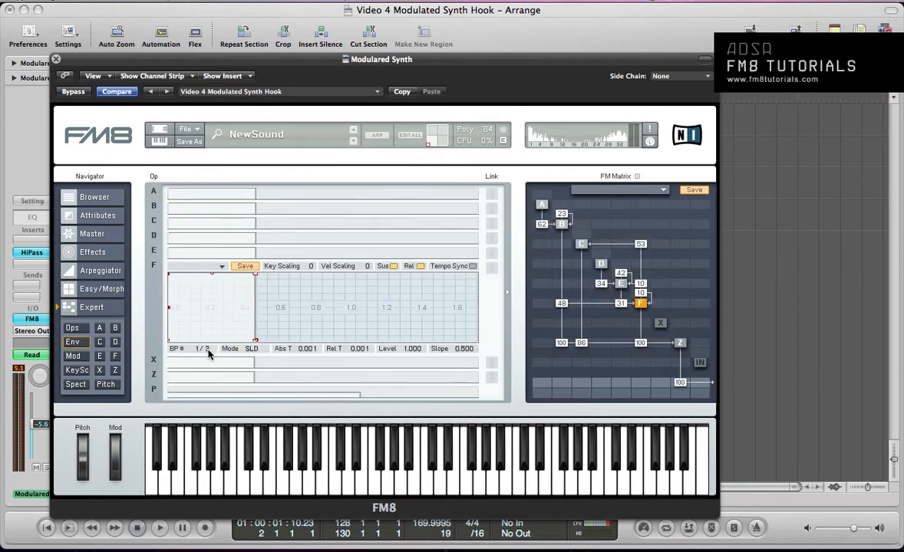
{"action": "left_click", "coordinate": [491, 267]}
{"action": "left_click", "coordinate": [491, 253]}
{"action": "left_click", "coordinate": [491, 238]}
{"action": "left_click", "coordinate": [491, 223]}
{"action": "left_click_drag", "start_coordinate": [254, 340], "coordinate": [262, 347]}
Enable tempo sync on the envelopes of operators A and B and link the two together
{"action": "left_click", "coordinate": [416, 204]}
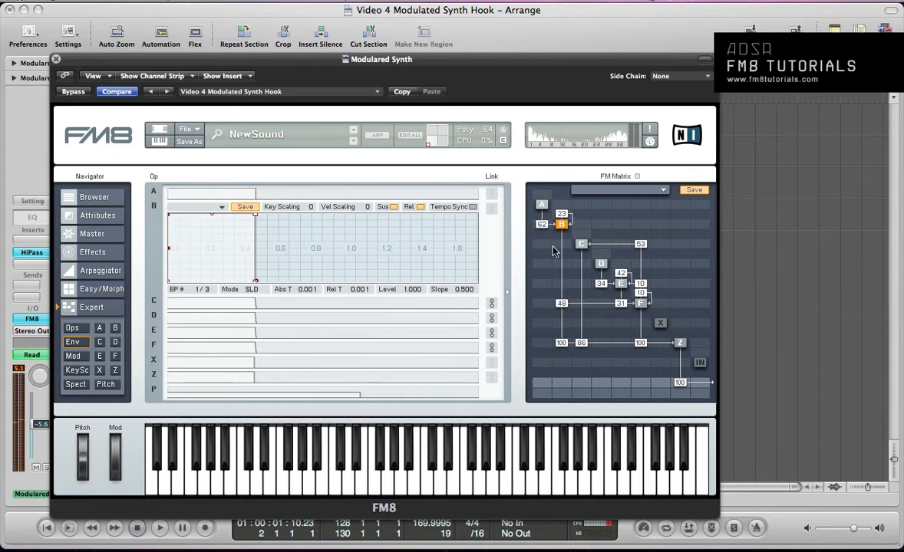
{"action": "left_click", "coordinate": [472, 207]}
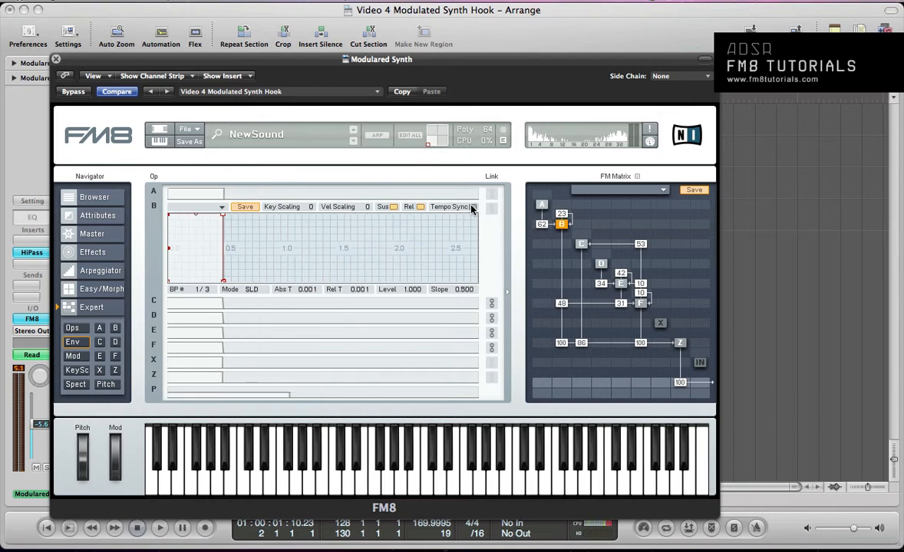
{"action": "left_click", "coordinate": [435, 193]}
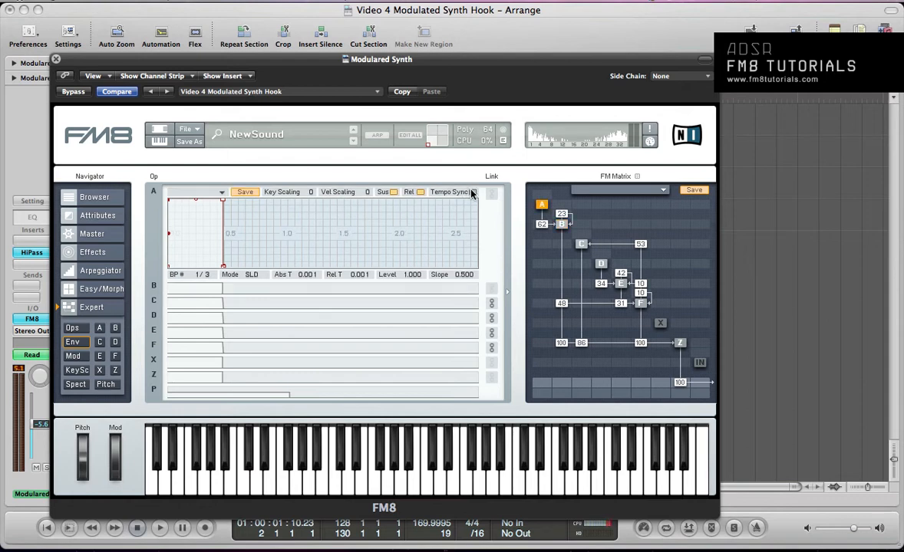
{"action": "left_click", "coordinate": [382, 289]}
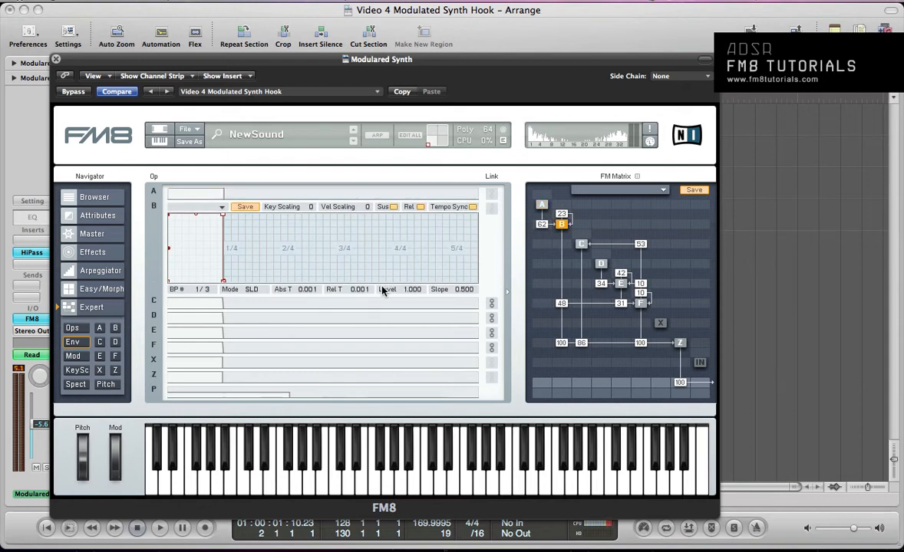
{"action": "left_click", "coordinate": [492, 208]}
{"action": "left_click", "coordinate": [492, 193]}
Move the sustain point of the linked A/B envelope to 4.000 in FIX mode and end the release at 4.125
{"action": "left_click_drag", "start_coordinate": [240, 262], "coordinate": [259, 307]}
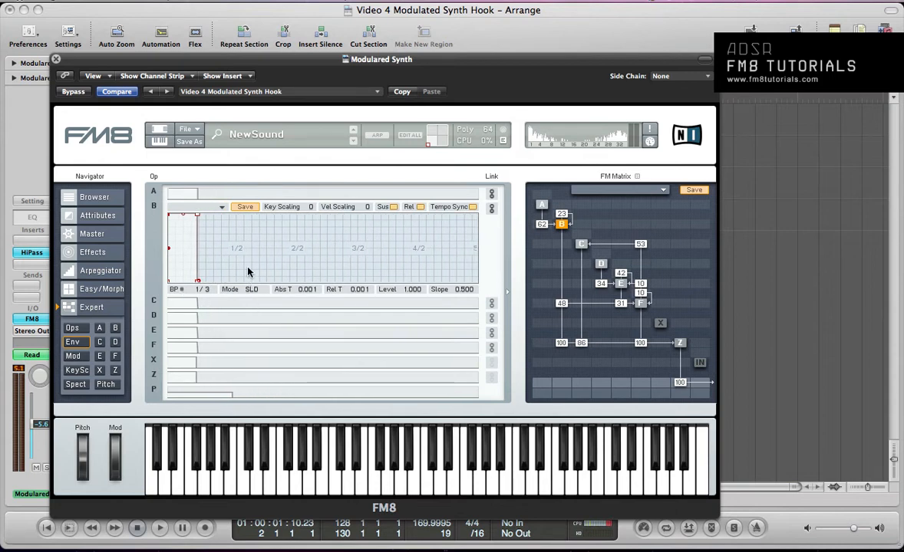
{"action": "left_click", "coordinate": [197, 217]}
{"action": "left_click_drag", "start_coordinate": [197, 217], "coordinate": [412, 217]}
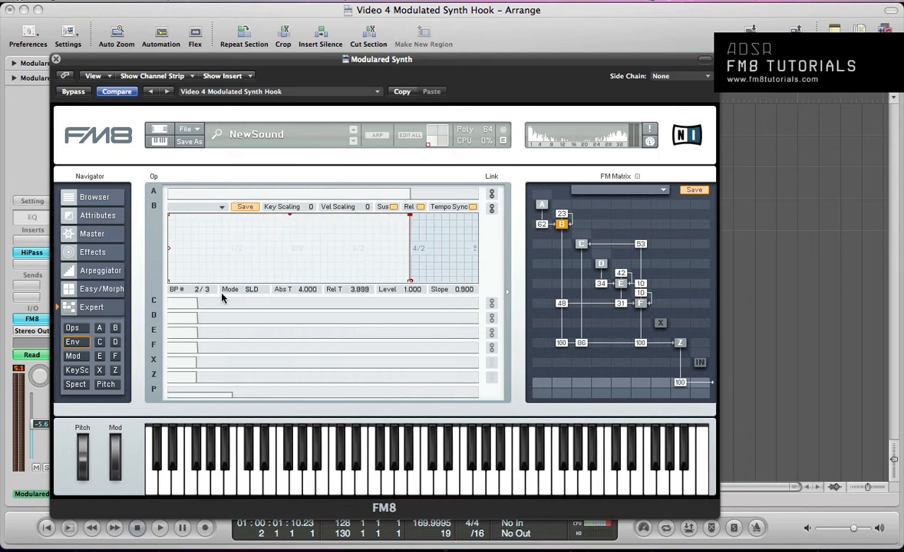
{"action": "left_click", "coordinate": [250, 290]}
{"action": "left_click_drag", "start_coordinate": [412, 283], "coordinate": [417, 282]}
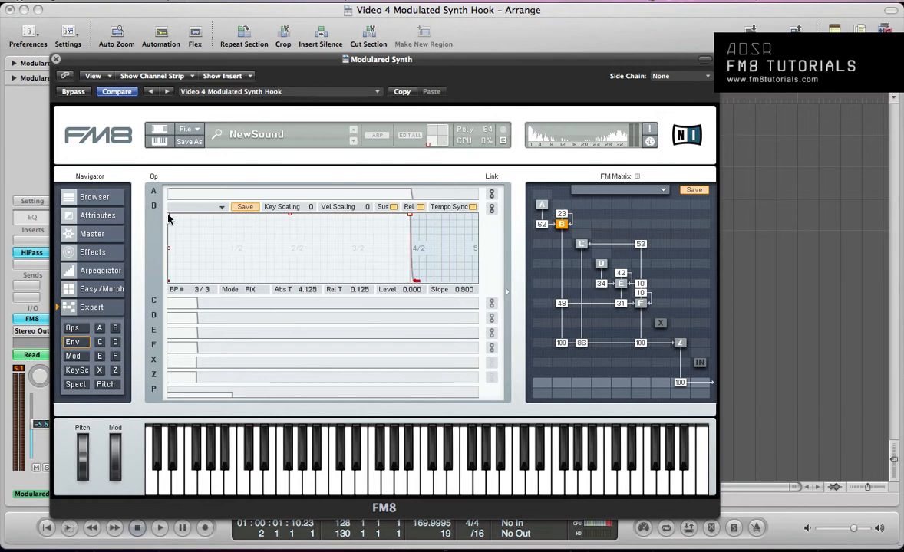
Lower the A/B envelope's starting level to about 0.505 and add a zero-level breakpoint at 0.002
{"action": "left_click_drag", "start_coordinate": [169, 216], "coordinate": [170, 247]}
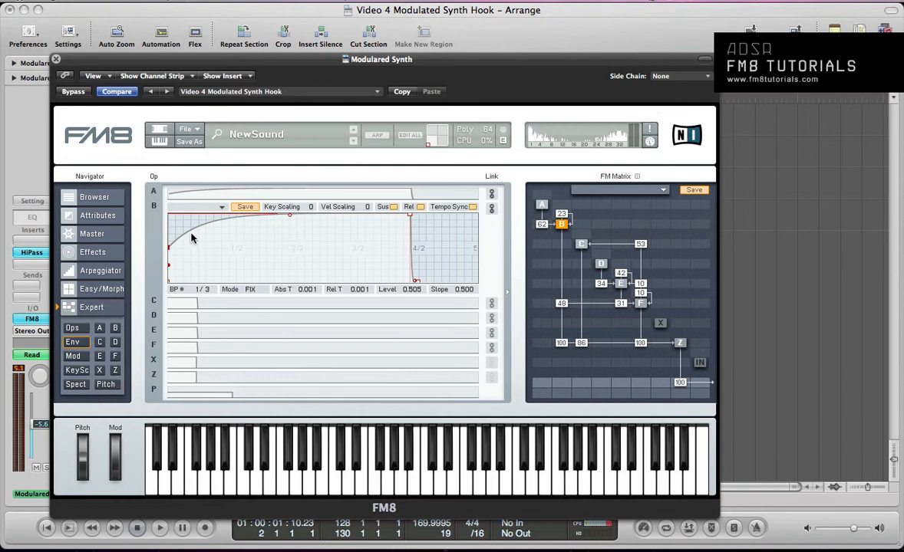
{"action": "double_click", "coordinate": [190, 233]}
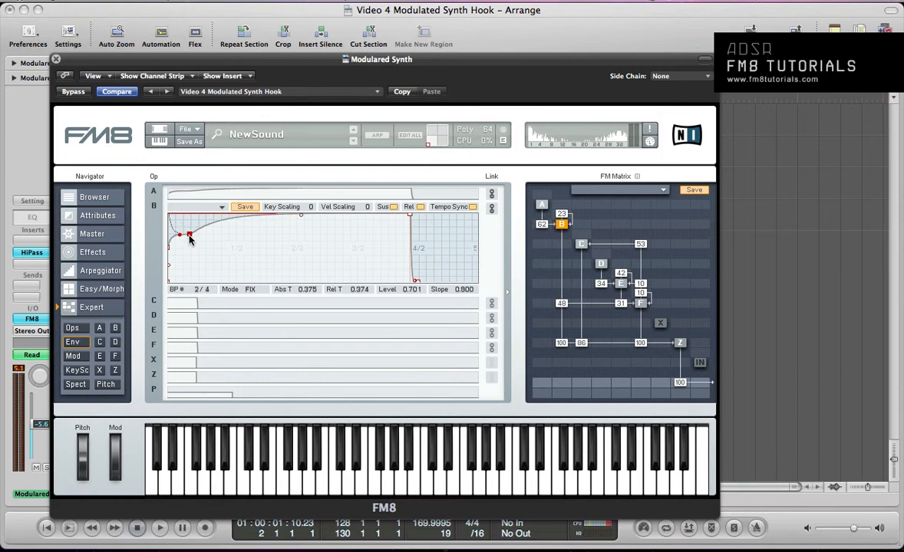
{"action": "left_click_drag", "start_coordinate": [190, 234], "coordinate": [171, 289]}
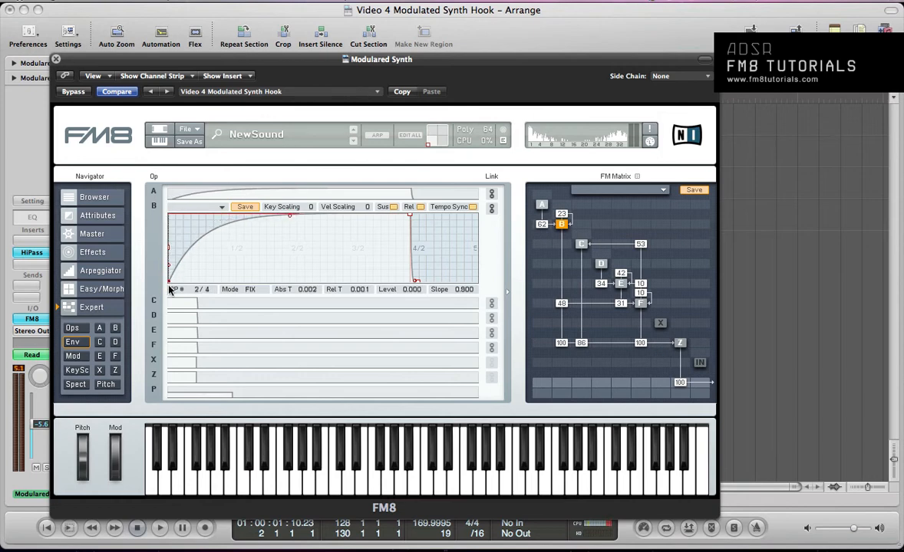
Add a zero-level breakpoint at 2.000 in the A/B envelope and straighten the rise to 4.000 with a slope of 0.510
{"action": "double_click", "coordinate": [207, 234]}
{"action": "left_click_drag", "start_coordinate": [204, 231], "coordinate": [273, 277]}
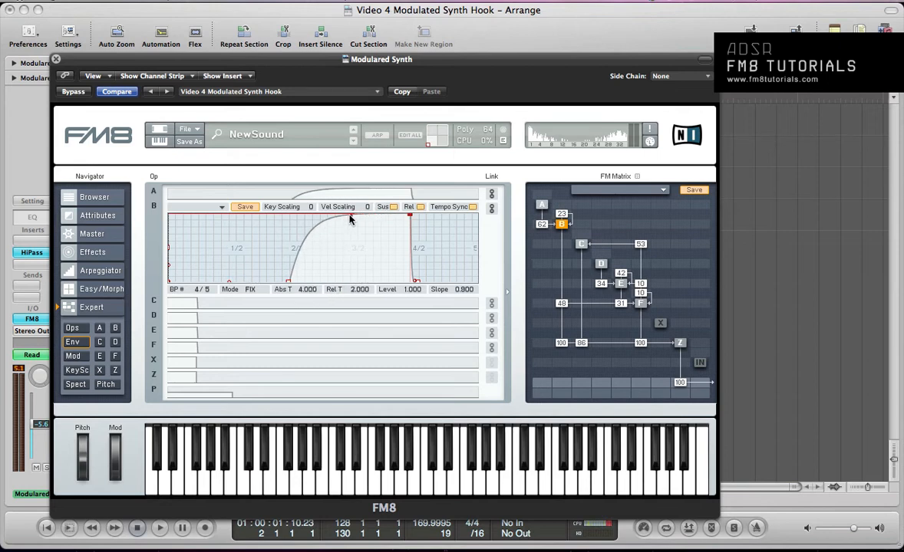
{"action": "left_click_drag", "start_coordinate": [323, 208], "coordinate": [355, 246]}
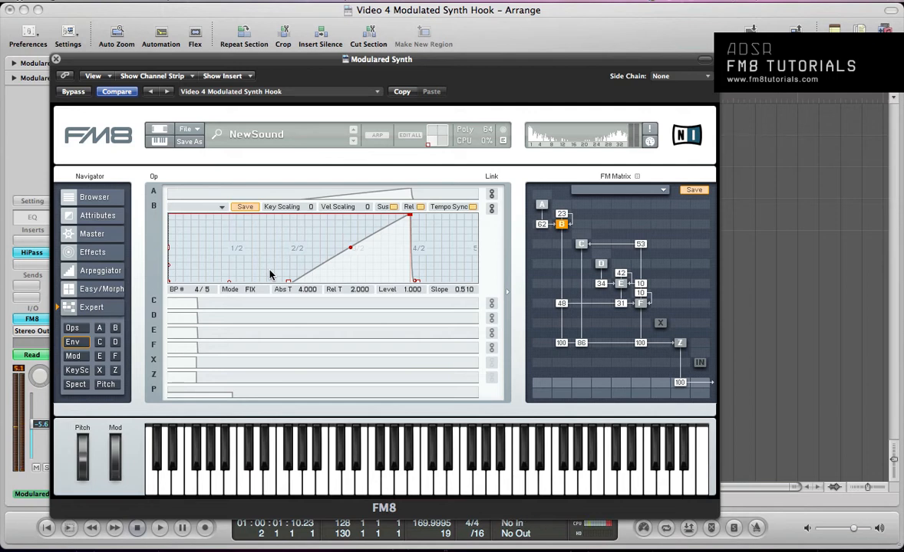
{"action": "left_click", "coordinate": [106, 384]}
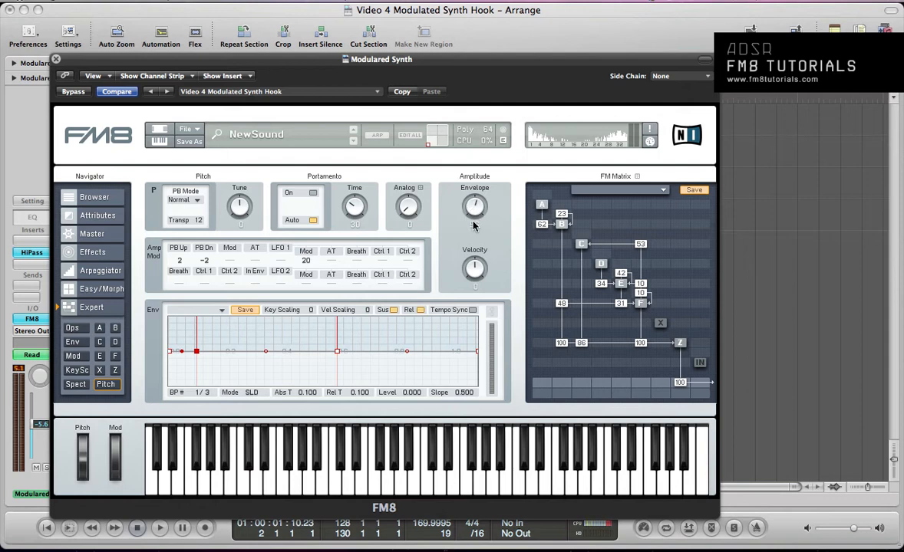
{"action": "left_click", "coordinate": [73, 306]}
{"action": "left_click", "coordinate": [73, 342]}
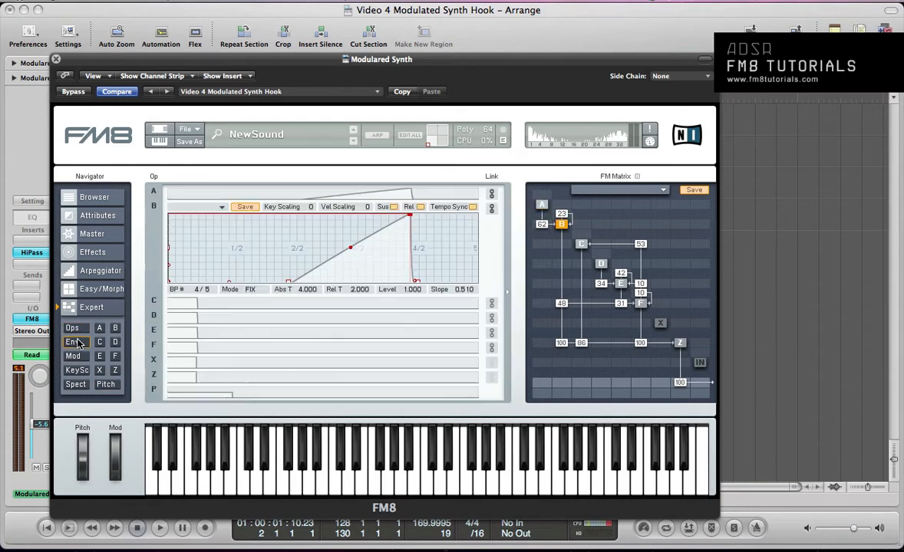
Copy operator B's envelope onto the pitch envelope and enable tempo sync for it
{"action": "left_click", "coordinate": [224, 207]}
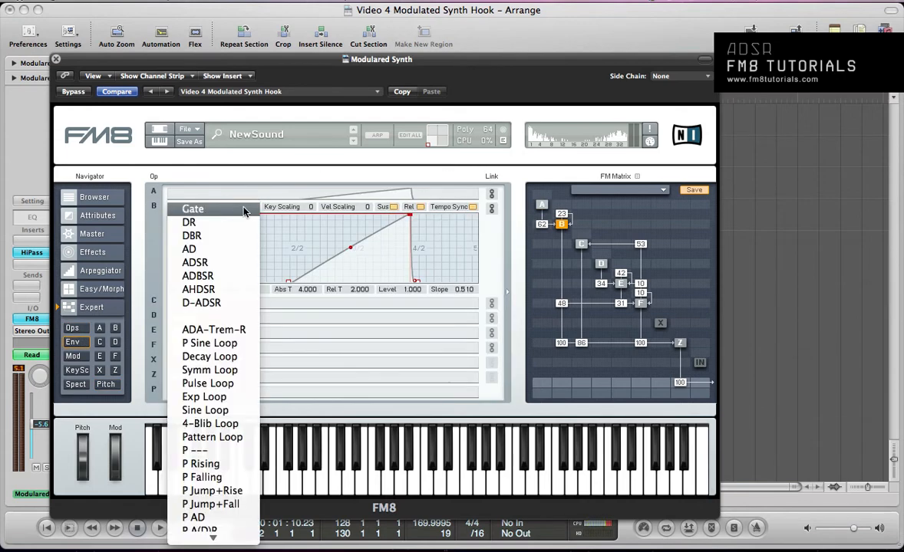
{"action": "left_click", "coordinate": [214, 318]}
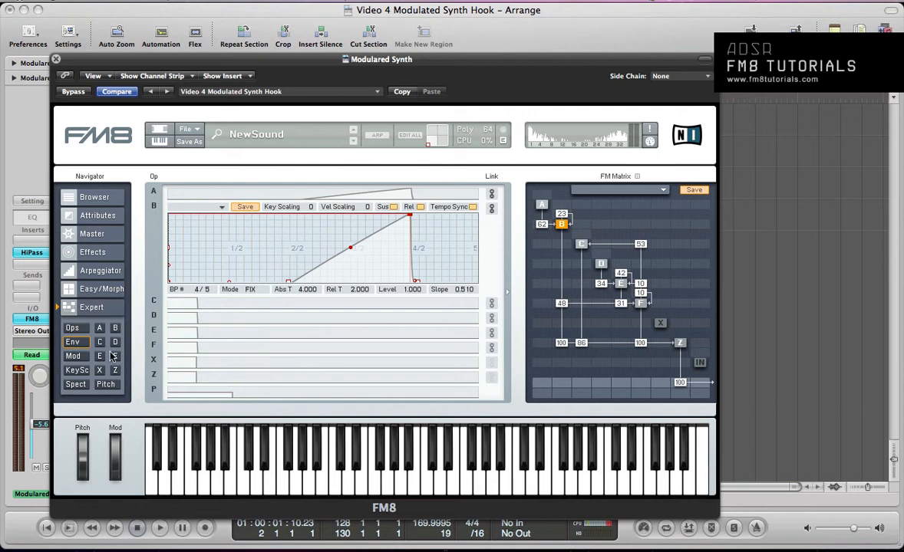
{"action": "left_click", "coordinate": [106, 384]}
{"action": "left_click", "coordinate": [205, 310]}
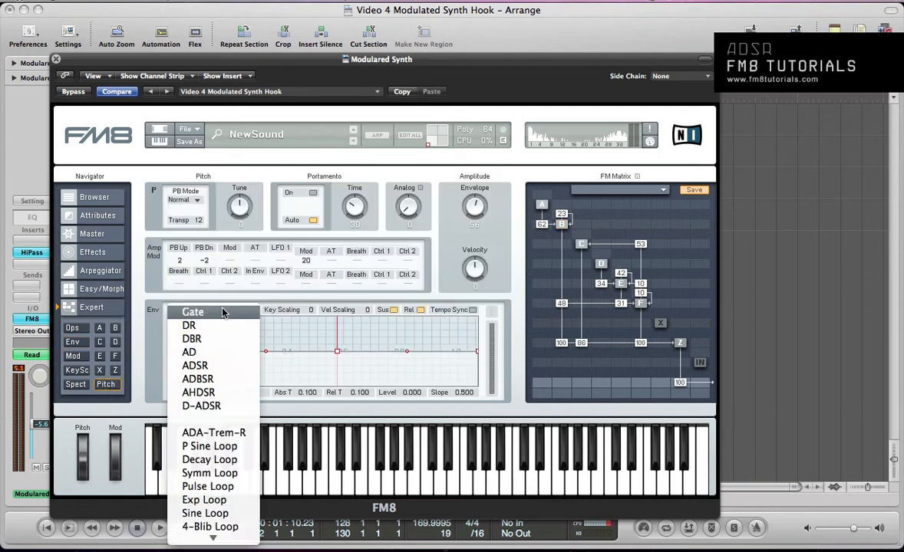
{"action": "left_click", "coordinate": [213, 416]}
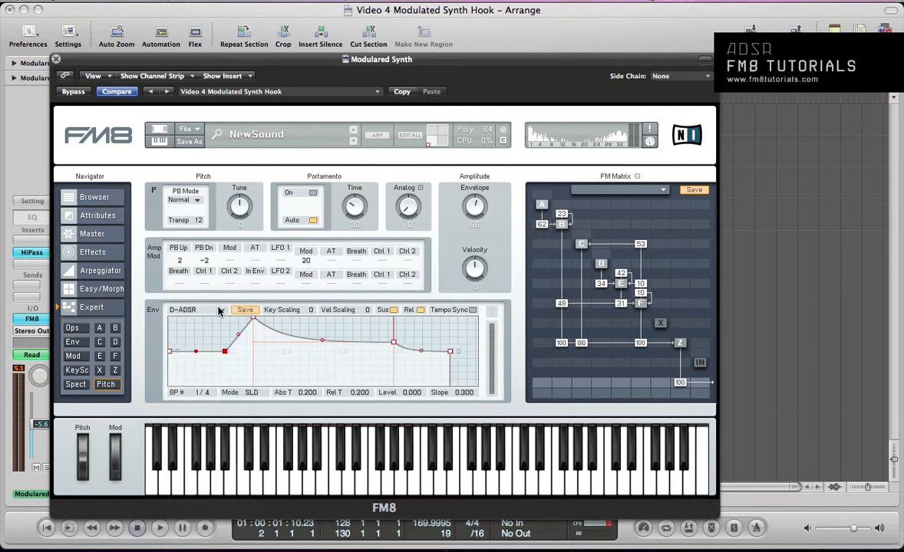
{"action": "left_click", "coordinate": [218, 310]}
{"action": "left_click", "coordinate": [220, 418]}
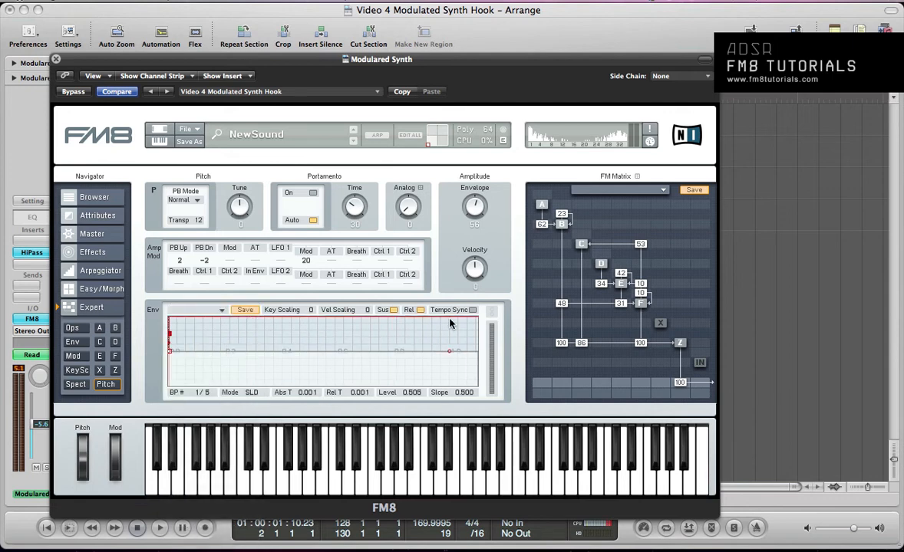
{"action": "left_click", "coordinate": [472, 310]}
{"action": "left_click_drag", "start_coordinate": [315, 335], "coordinate": [336, 459]}
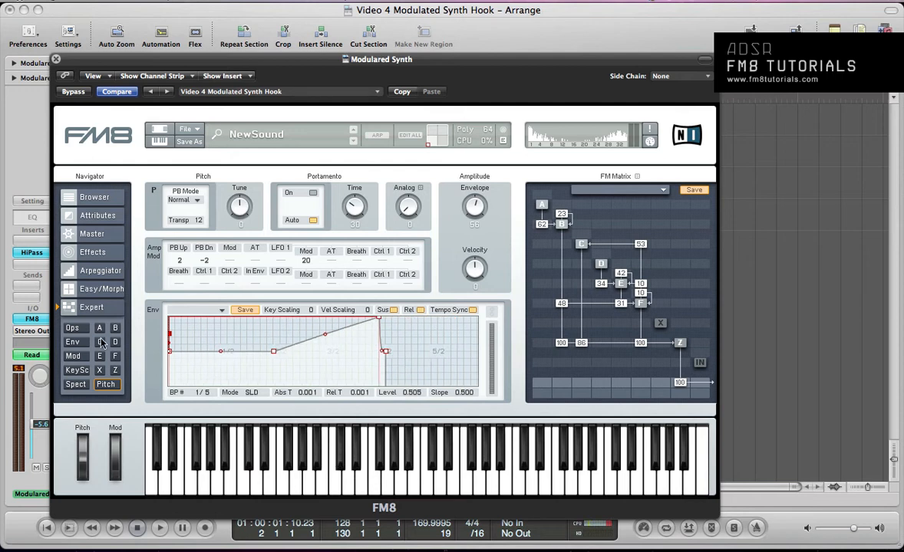
Remove the mod-wheel LFO 1 modulation from Pitch and route LFO 2 to operator B at 100 in the modulation matrix
{"action": "left_click", "coordinate": [72, 342]}
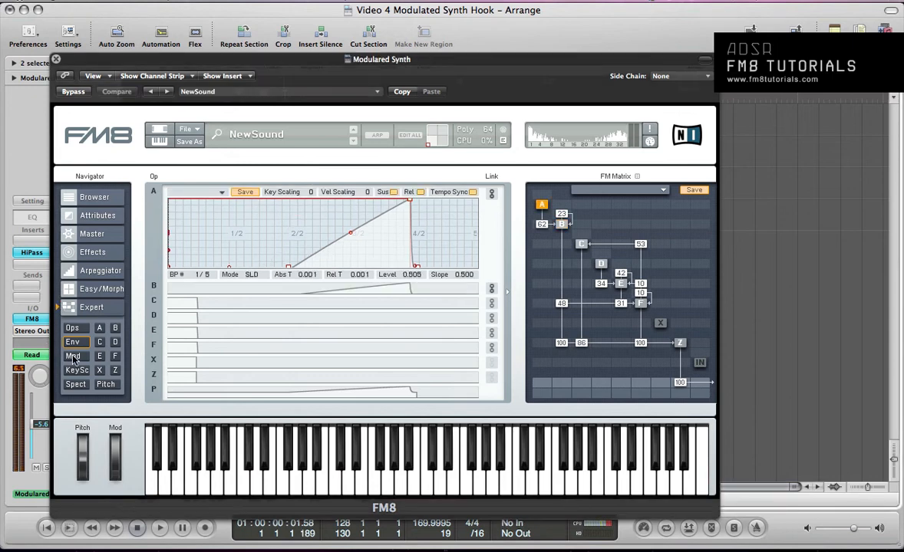
{"action": "left_click", "coordinate": [73, 356]}
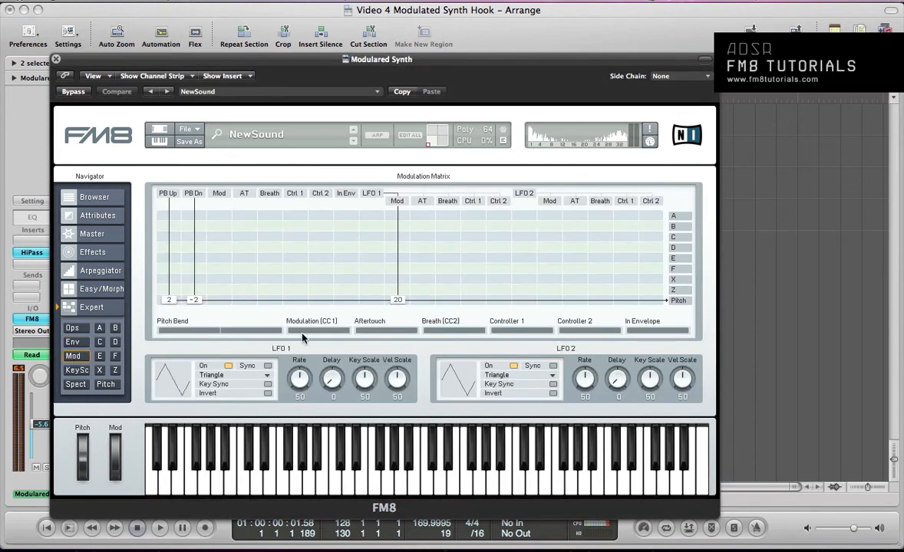
{"action": "double_click", "coordinate": [397, 301]}
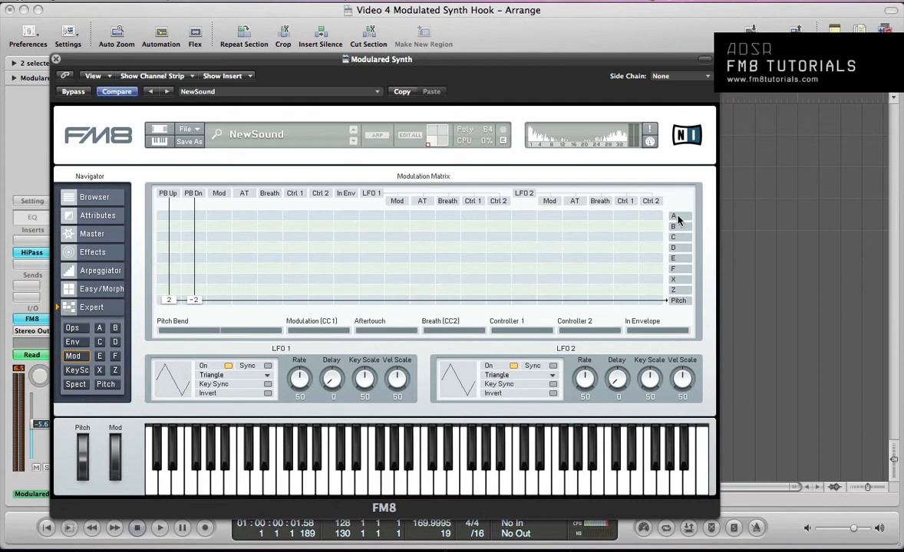
{"action": "left_click", "coordinate": [525, 226]}
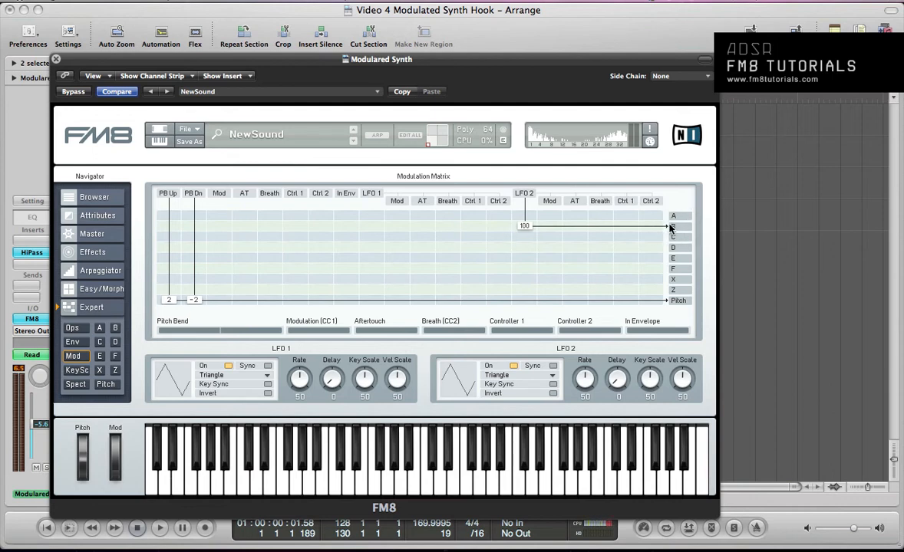
Set LFO 2 to a Sawtooth with Sync and Key Sync on, Rate 59, and Key Scale and Vel Scale at 0
{"action": "left_click", "coordinate": [553, 367]}
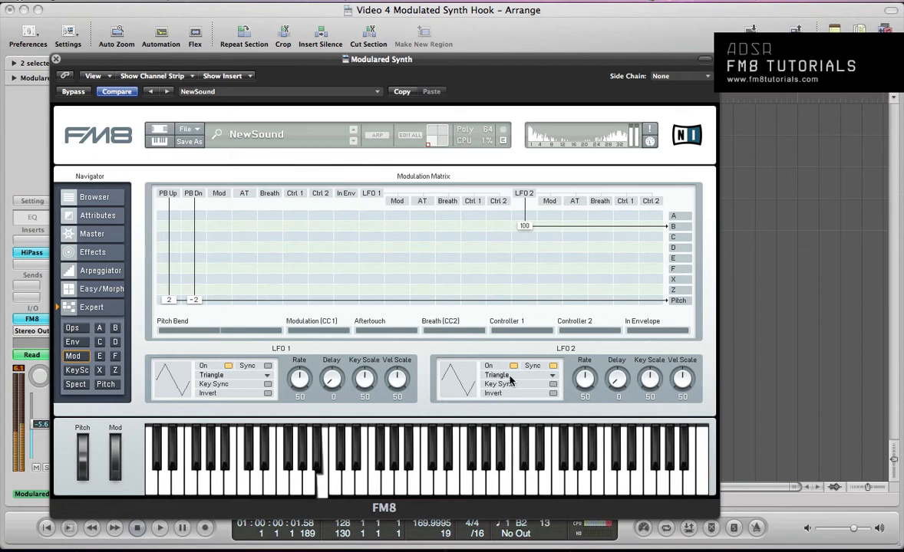
{"action": "left_click_drag", "start_coordinate": [650, 381], "coordinate": [649, 454]}
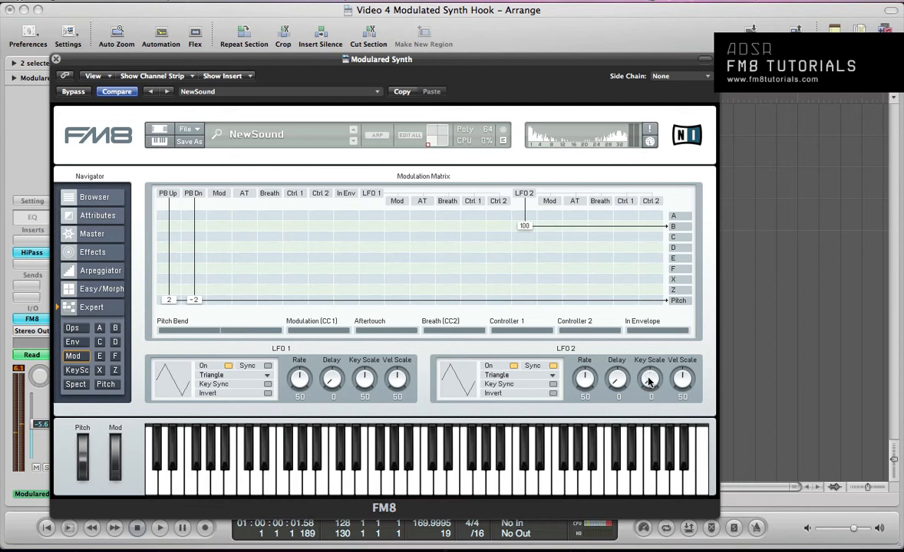
{"action": "left_click_drag", "start_coordinate": [680, 379], "coordinate": [675, 463]}
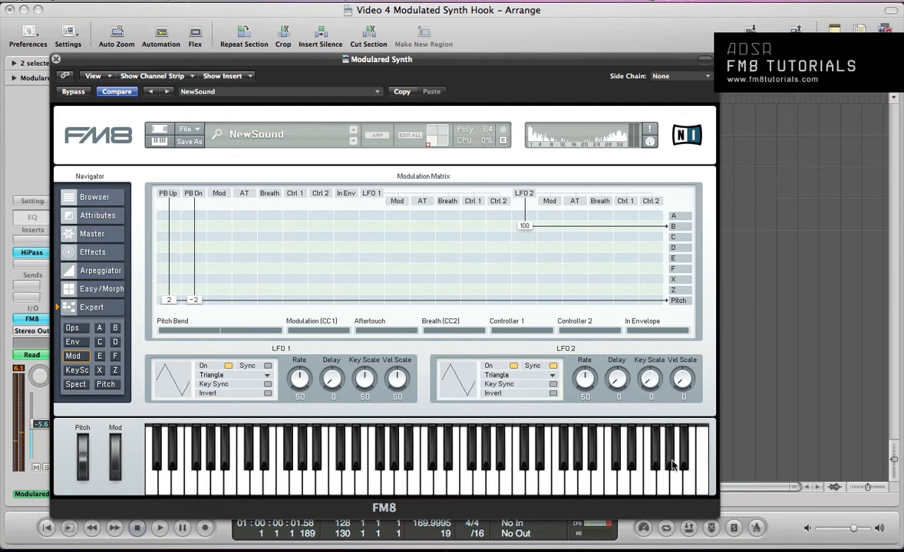
{"action": "left_click", "coordinate": [553, 385]}
{"action": "left_click", "coordinate": [494, 374]}
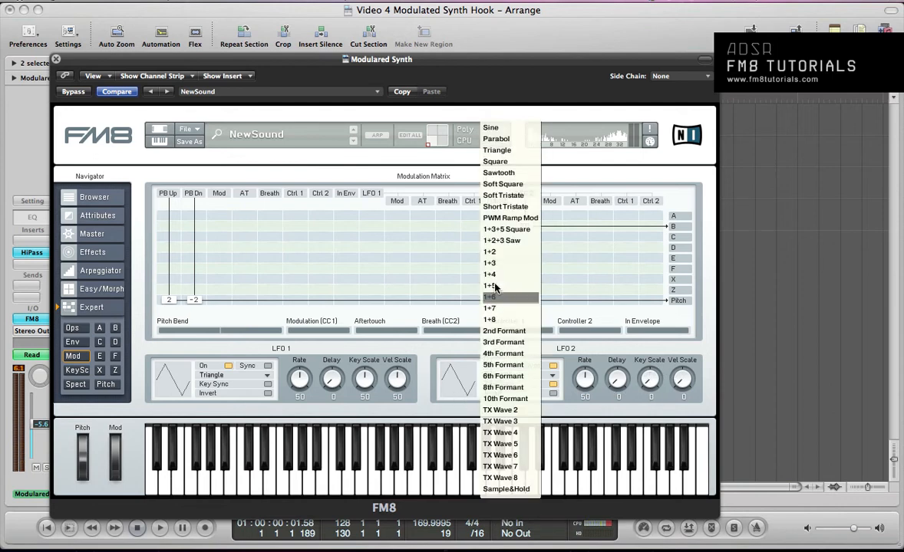
{"action": "left_click", "coordinate": [498, 172]}
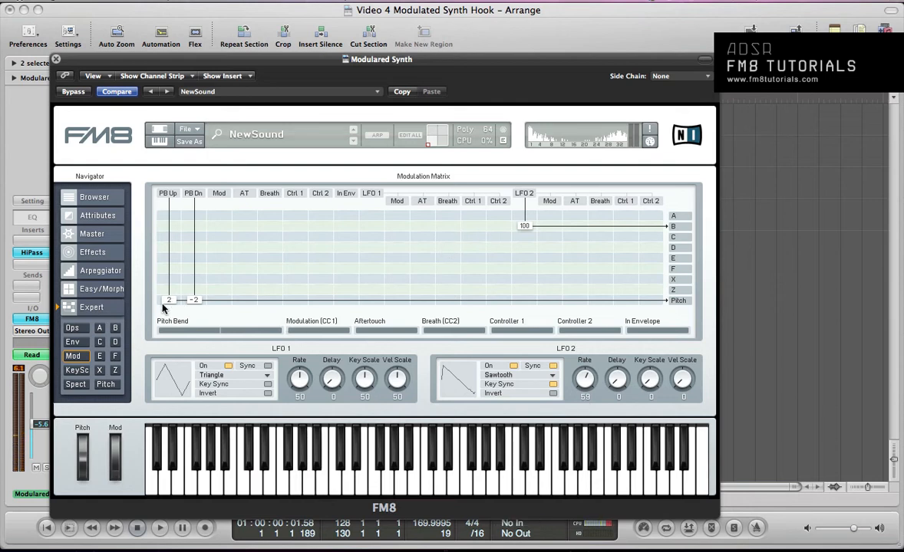
Route LFO 1 directly to Pitch at 100 in the modulation matrix
{"action": "left_click", "coordinate": [73, 342]}
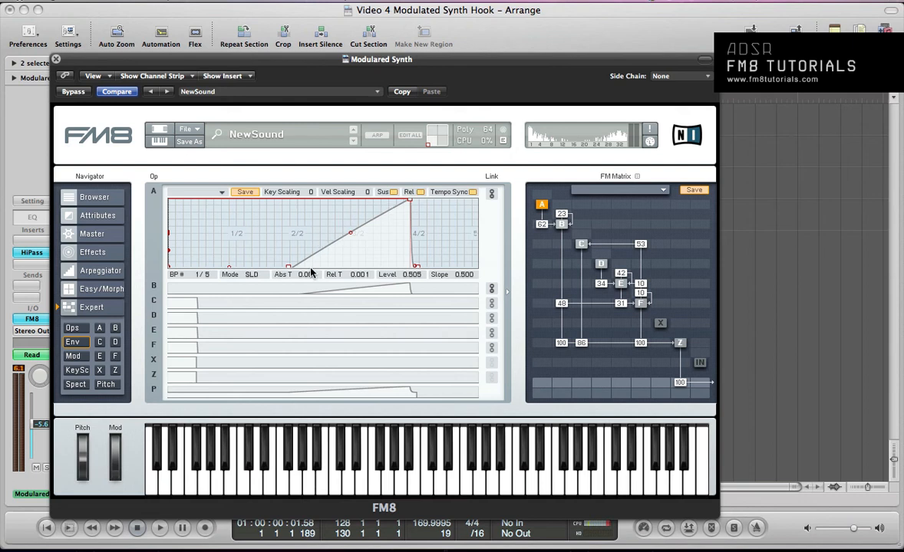
{"action": "left_click", "coordinate": [73, 356]}
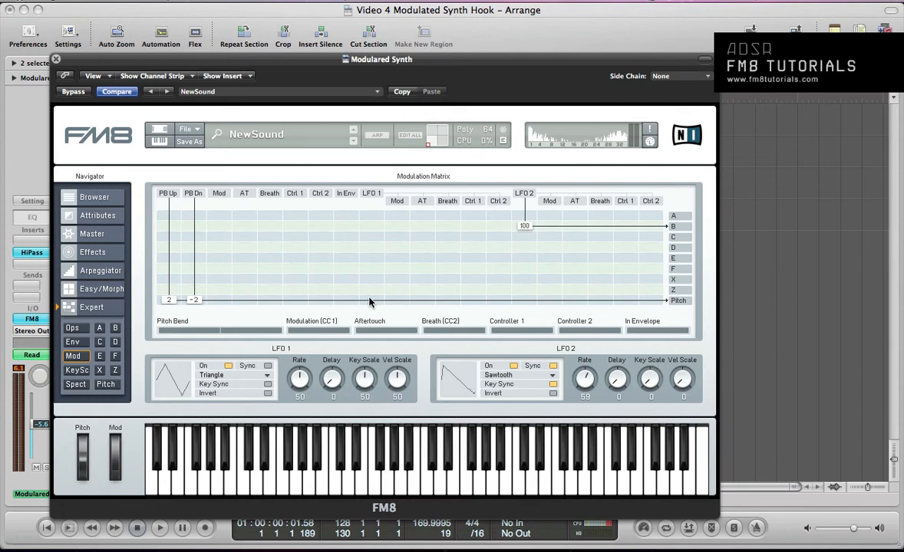
{"action": "left_click_drag", "start_coordinate": [369, 303], "coordinate": [372, 219]}
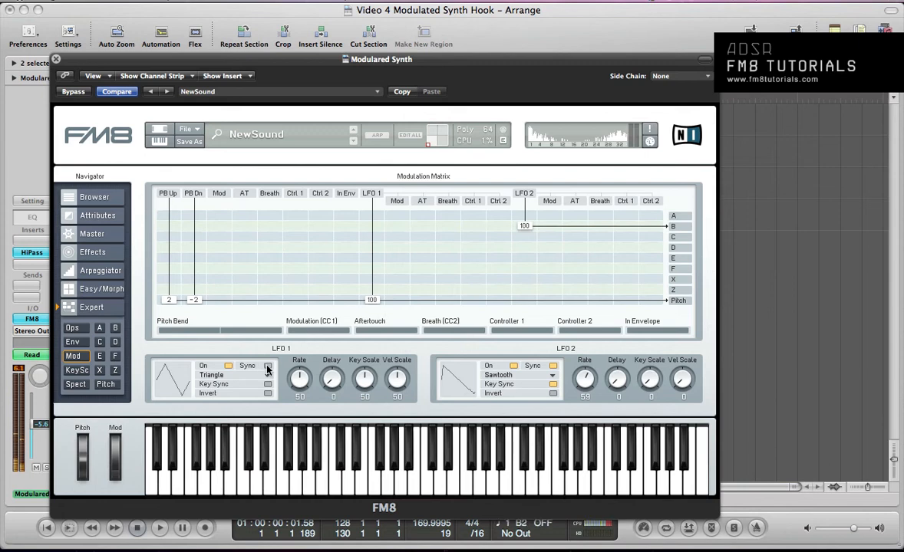
Set LFO 1 to a Sawtooth with Sync and Key Sync on, Rate 31, and Key Scale and Vel Scale at 0
{"action": "left_click", "coordinate": [205, 375]}
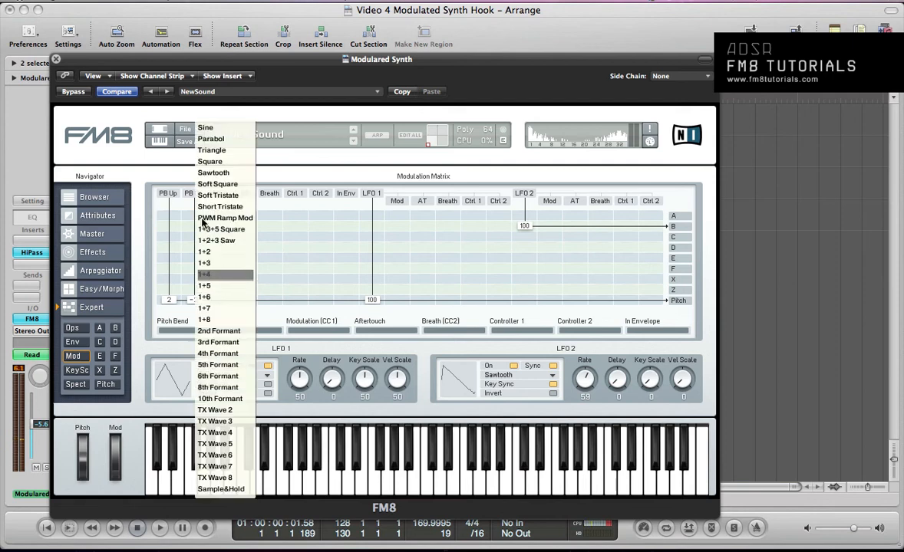
{"action": "left_click", "coordinate": [209, 173]}
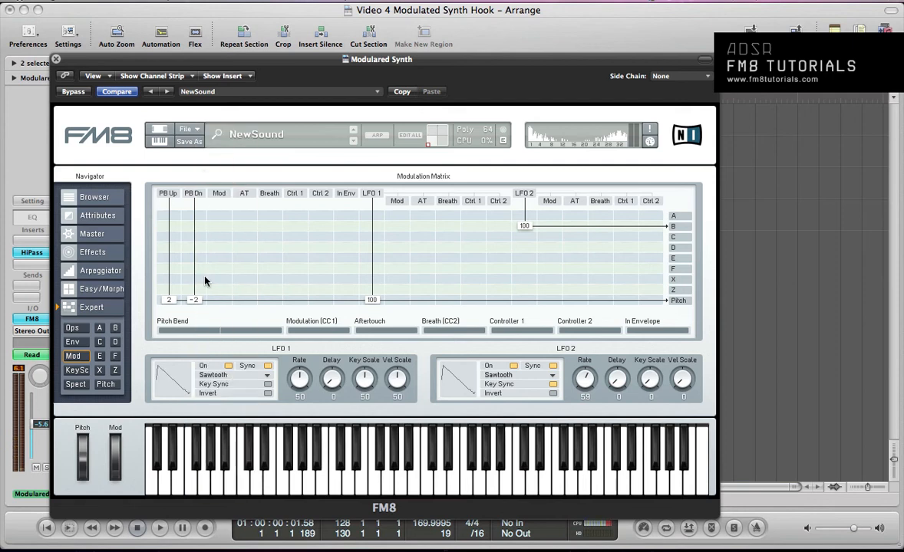
{"action": "left_click", "coordinate": [267, 385]}
{"action": "left_click_drag", "start_coordinate": [364, 378], "coordinate": [363, 467]}
{"action": "left_click_drag", "start_coordinate": [396, 373], "coordinate": [387, 465]}
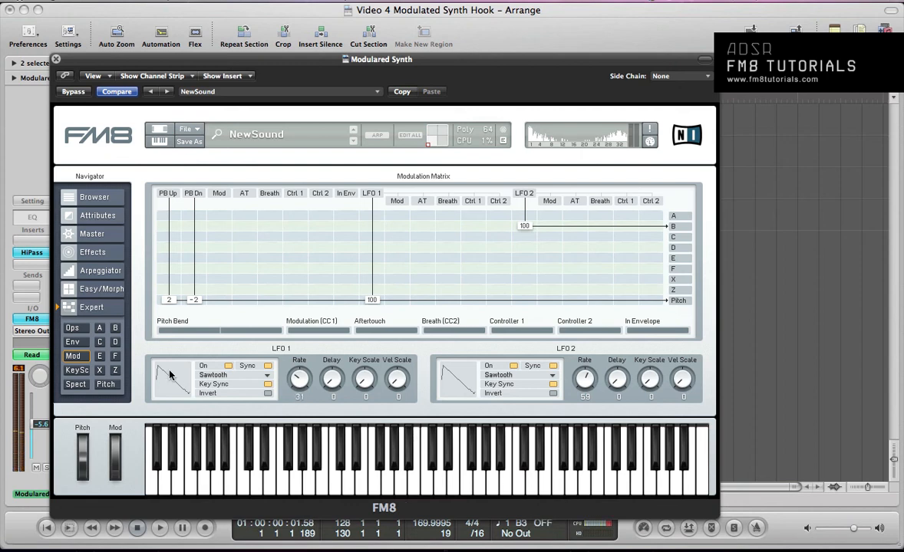
{"action": "left_click", "coordinate": [74, 343]}
{"action": "left_click", "coordinate": [72, 328]}
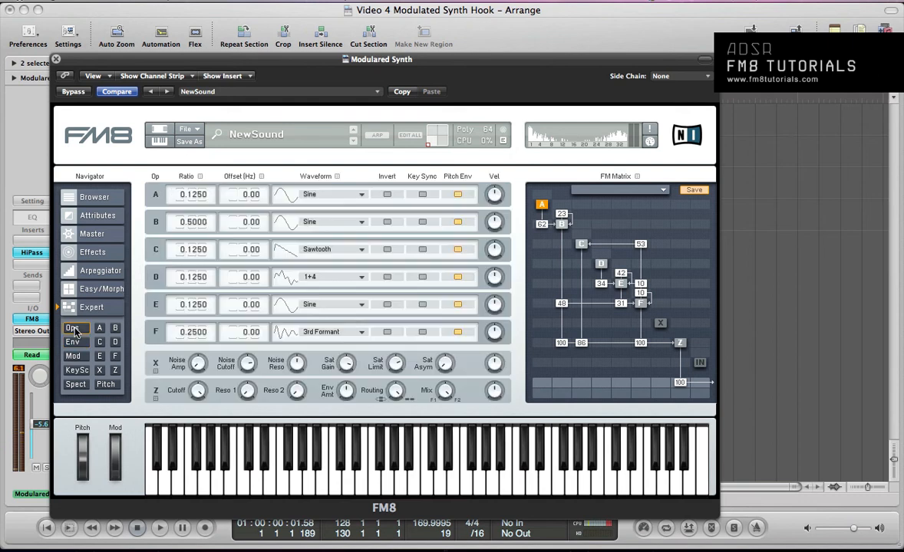
{"action": "left_click", "coordinate": [77, 370]}
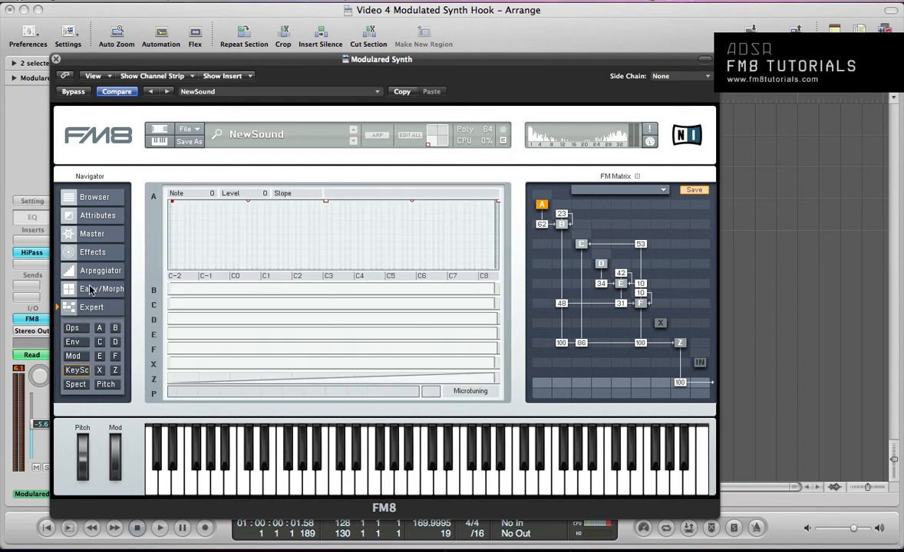
Enable the Peak EQ effect and slightly boost both of its bands in the upper half of the frequency range
{"action": "left_click", "coordinate": [91, 255]}
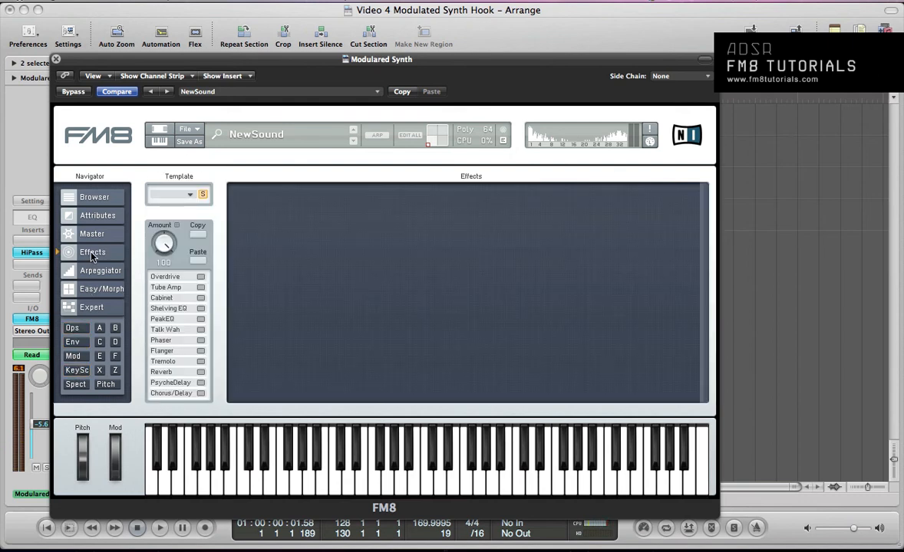
{"action": "left_click", "coordinate": [200, 319]}
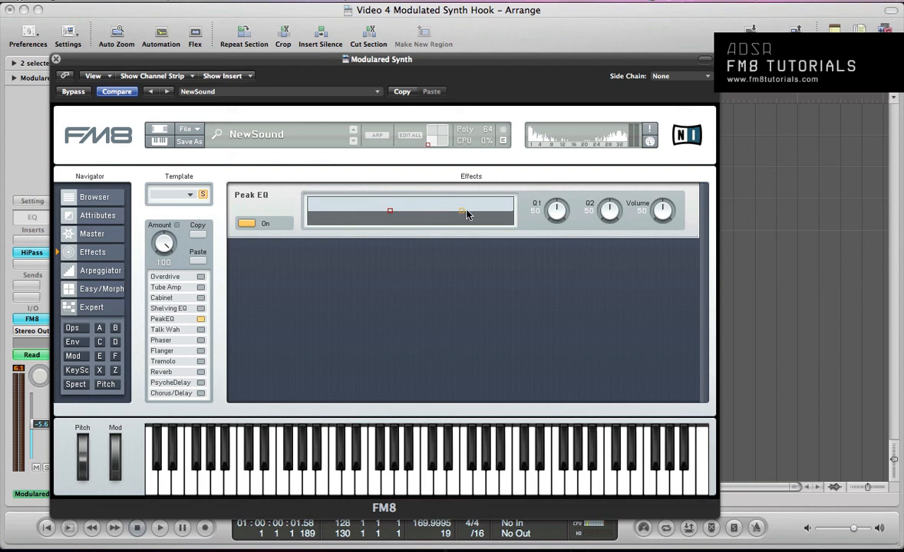
{"action": "left_click_drag", "start_coordinate": [430, 211], "coordinate": [482, 212]}
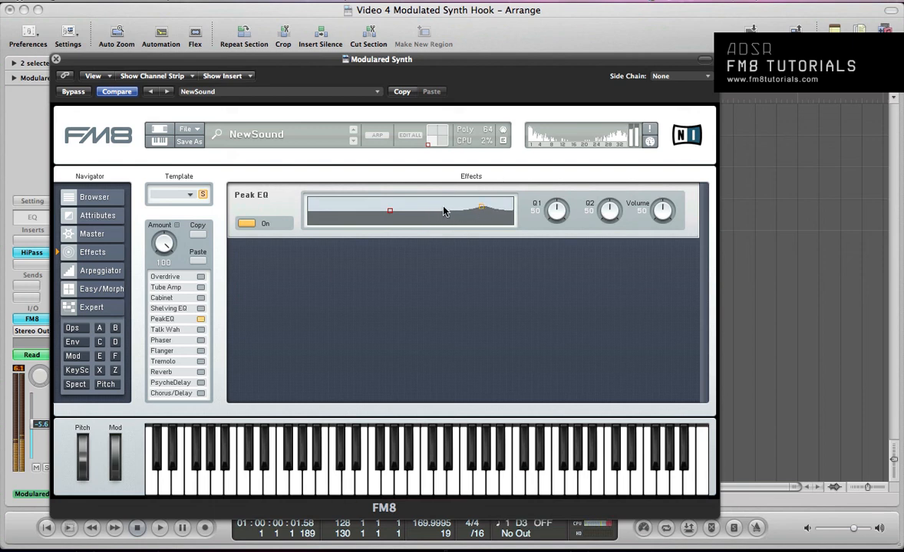
{"action": "left_click_drag", "start_coordinate": [389, 213], "coordinate": [438, 209]}
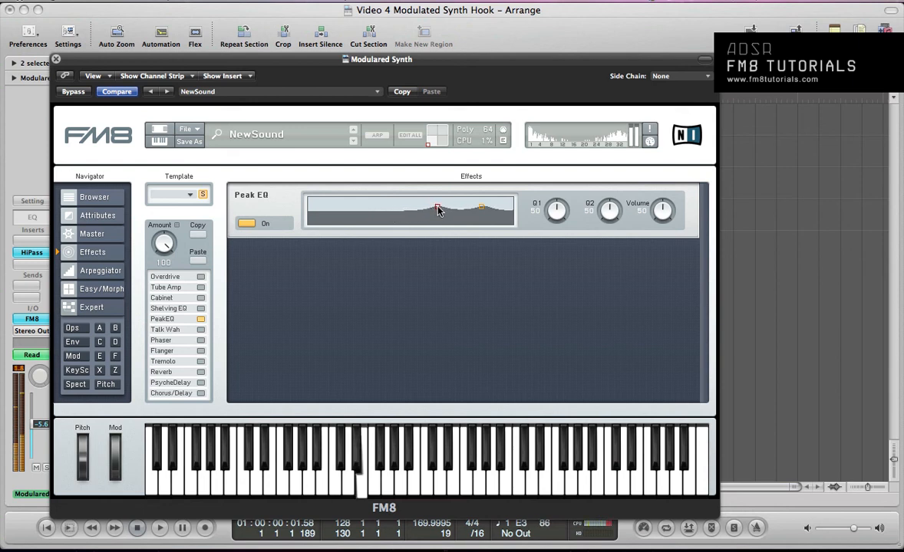
Add a Reverb effect with Dry/Wet 21, Treble 61, Bright 63 and Time 46
{"action": "left_click", "coordinate": [200, 372]}
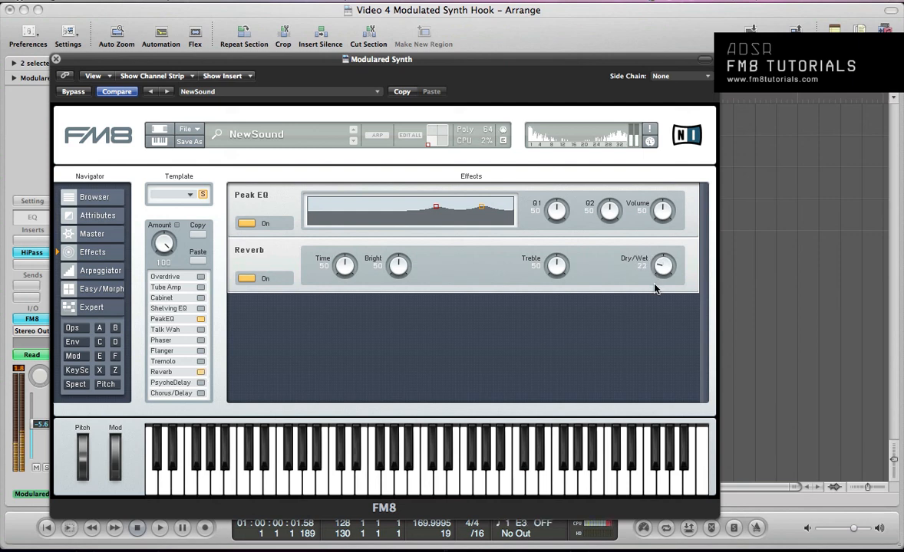
{"action": "left_click_drag", "start_coordinate": [655, 284], "coordinate": [625, 284]}
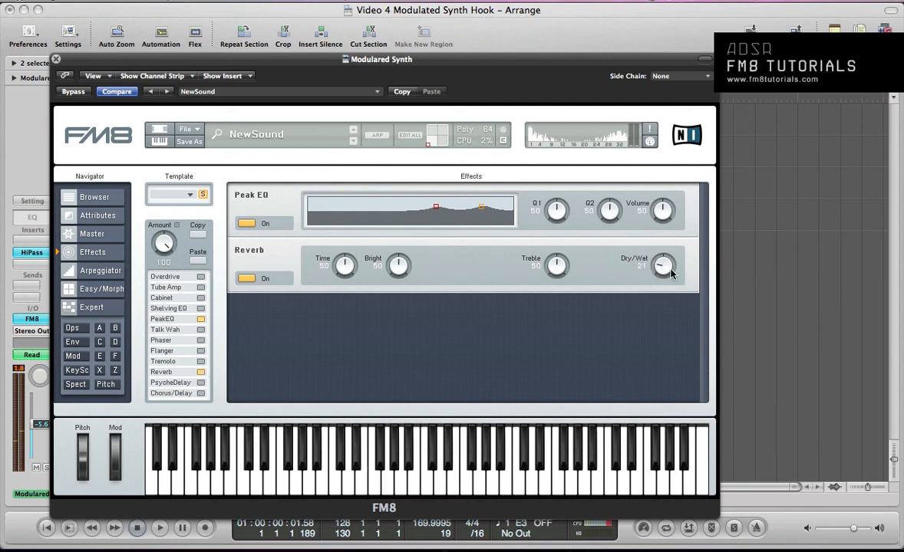
{"action": "left_click_drag", "start_coordinate": [514, 249], "coordinate": [512, 239]}
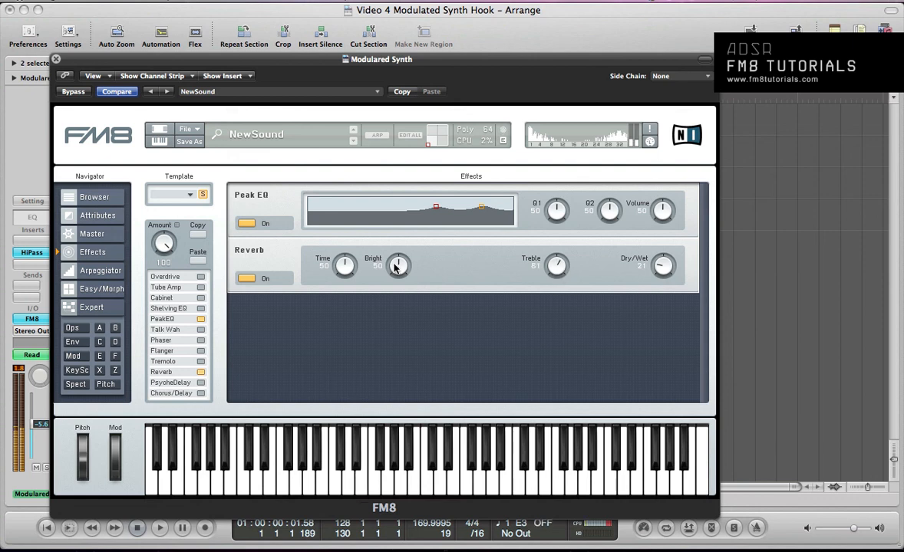
{"action": "left_click_drag", "start_coordinate": [396, 266], "coordinate": [393, 256]}
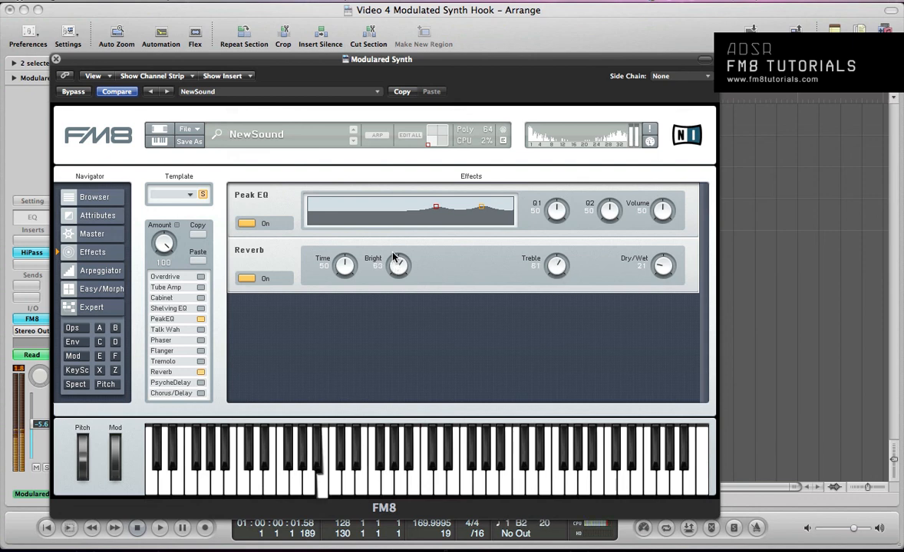
{"action": "left_click_drag", "start_coordinate": [344, 263], "coordinate": [344, 270]}
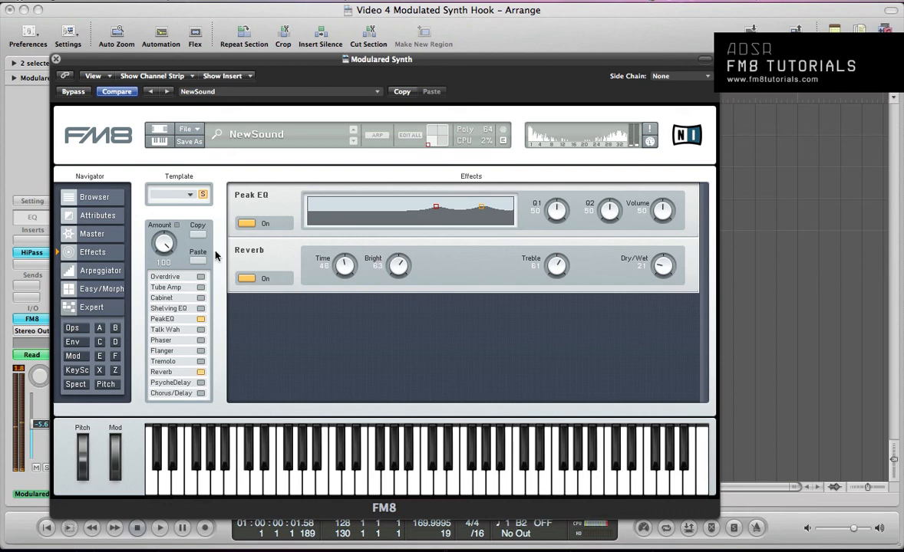
Lower the Modulared Synth track's volume to -7.0 while the arrangement plays, and stop playback
{"action": "left_click", "coordinate": [92, 234]}
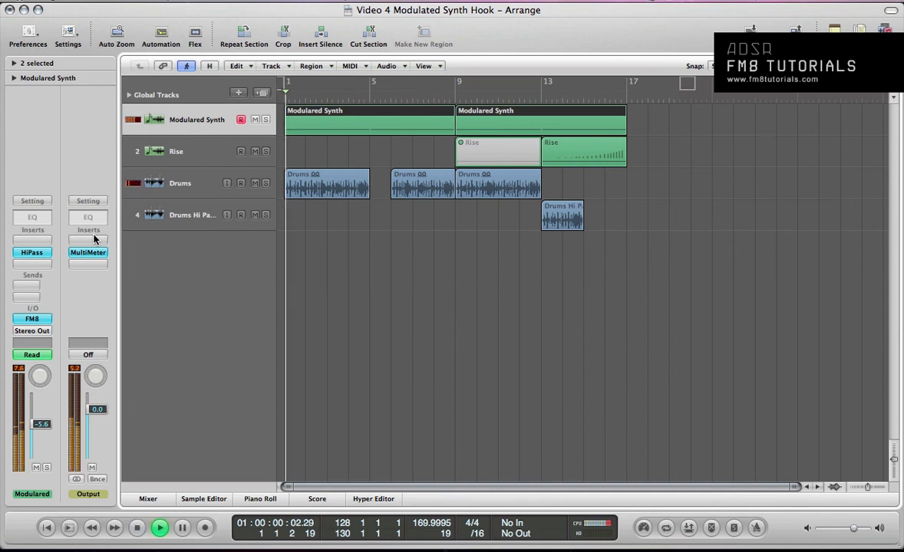
{"action": "left_click", "coordinate": [32, 318]}
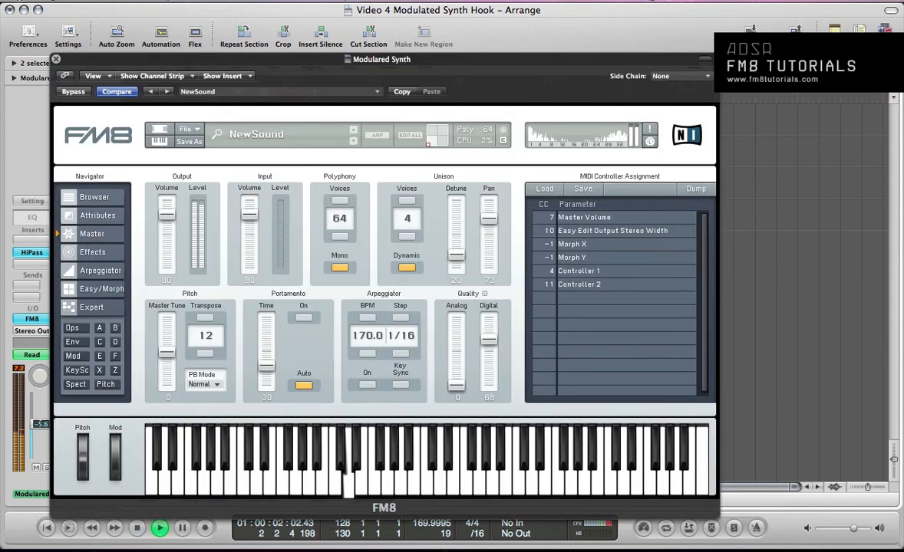
{"action": "left_click_drag", "start_coordinate": [40, 424], "coordinate": [40, 428]}
{"action": "key", "text": "space"}
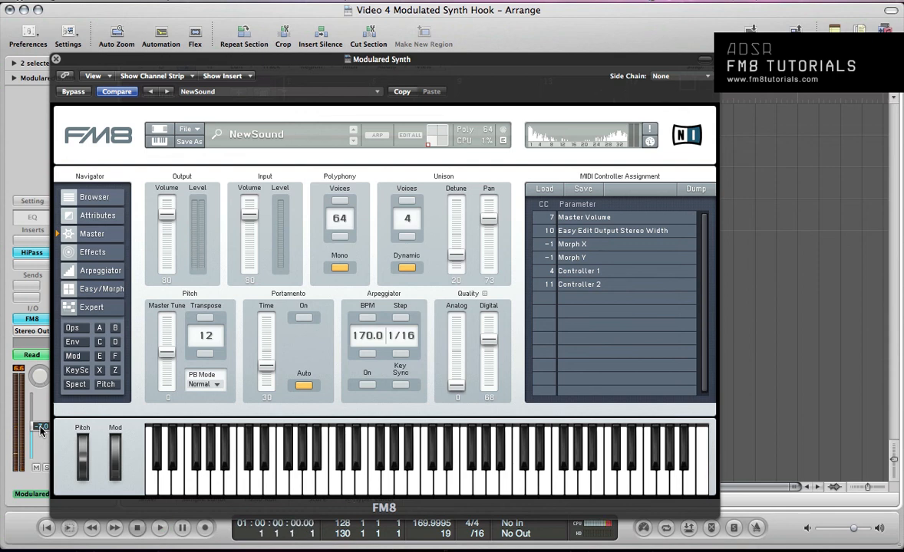